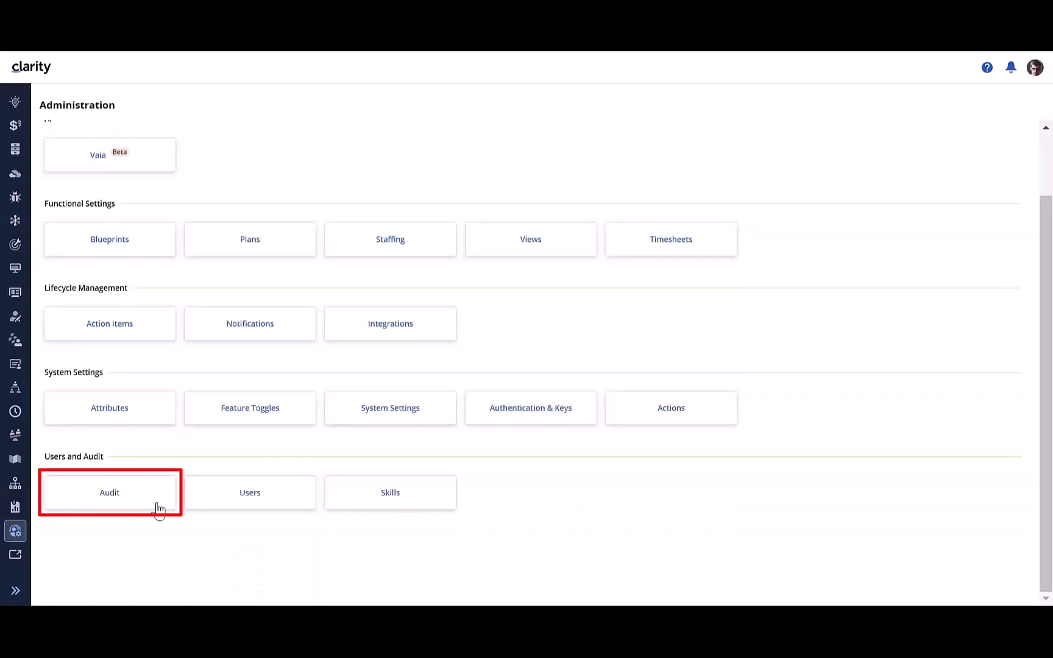
Step: Open the Audit page, show its applied attribute filters and view the per-period metrics audit
{"action": "left_click", "coordinate": [115, 496]}
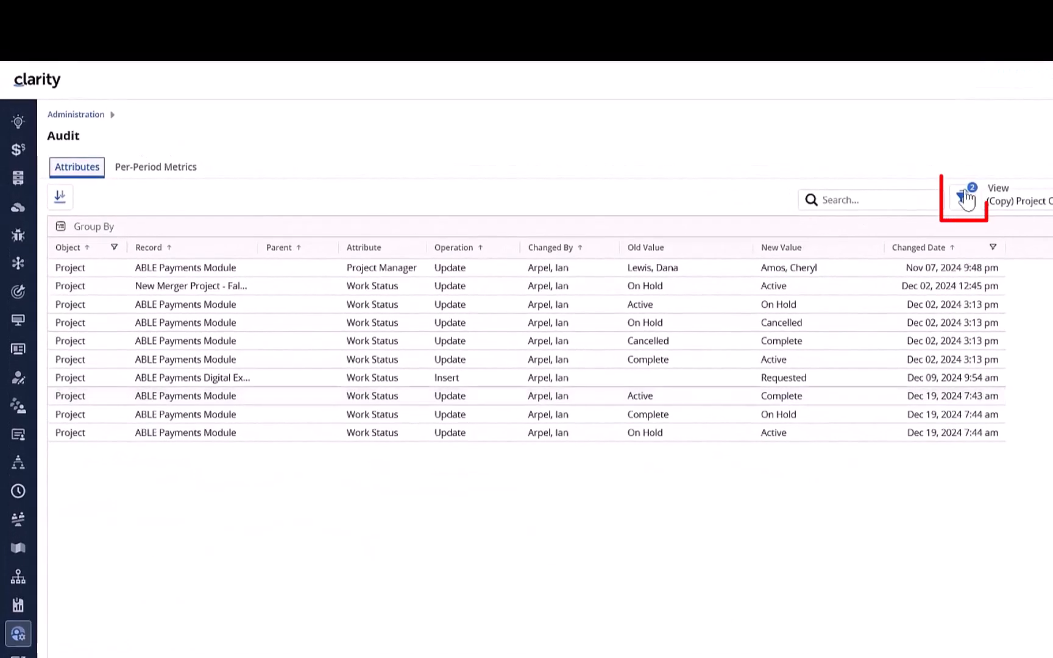
{"action": "left_click", "coordinate": [964, 197]}
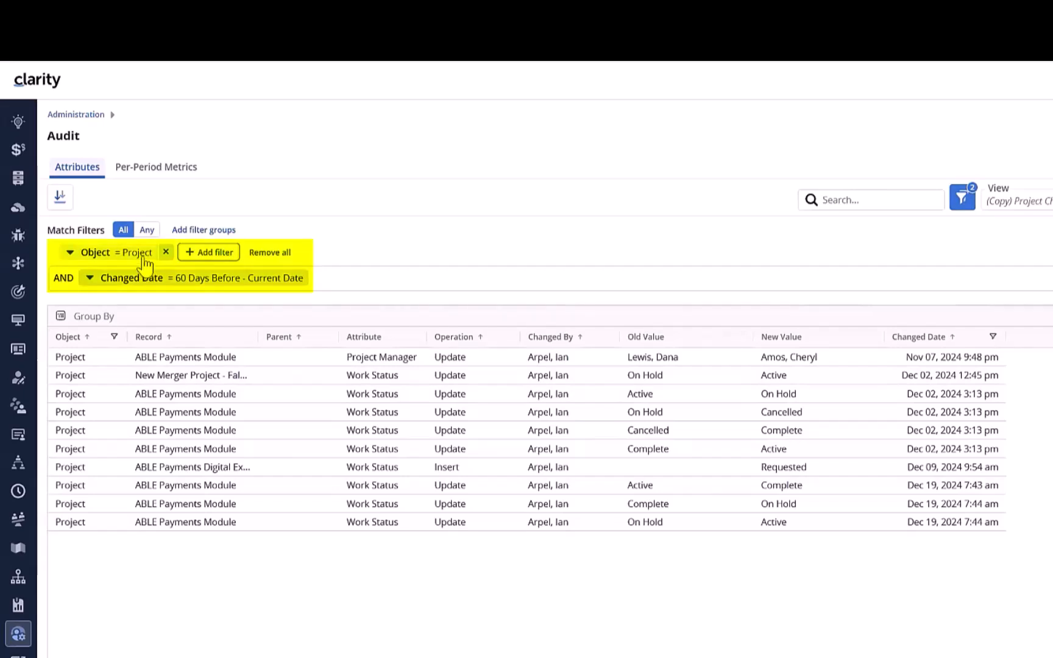
{"action": "left_click", "coordinate": [148, 169]}
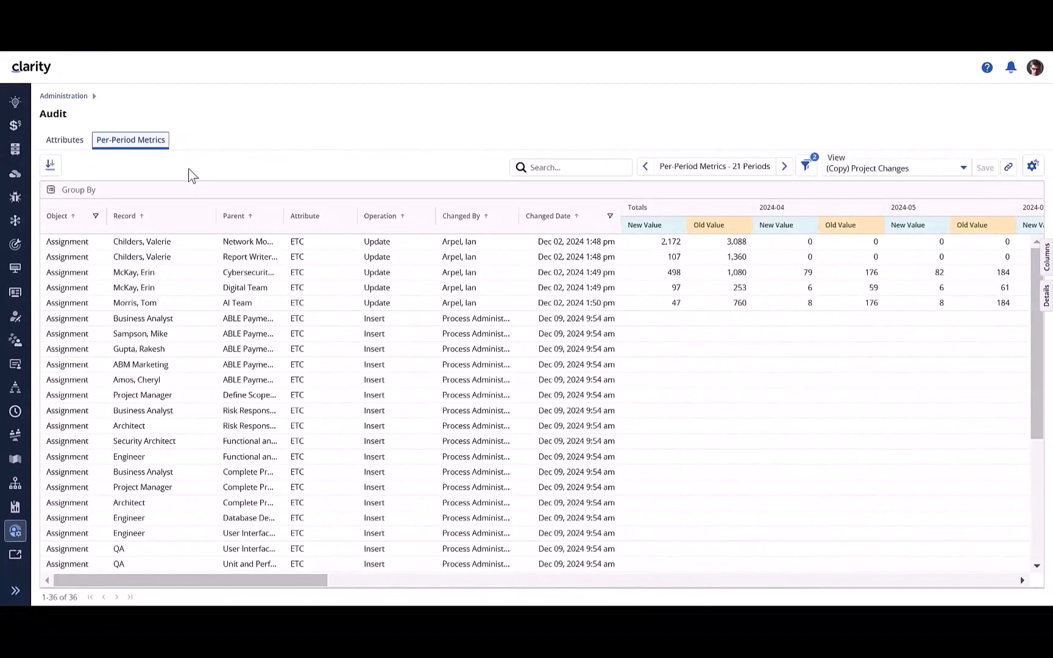
Step: Return to Administration and view the Users list and the Skills list
{"action": "left_click", "coordinate": [64, 96]}
{"action": "scroll", "coordinate": [246, 494], "scroll_direction": "down", "scroll_amount": 1}
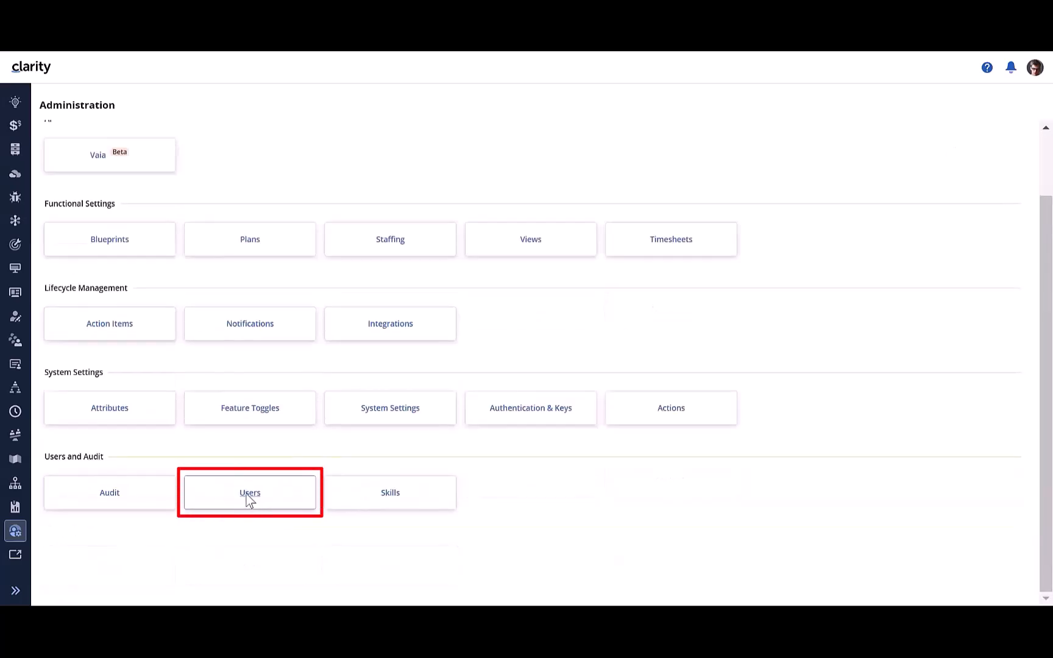
{"action": "left_click", "coordinate": [248, 495]}
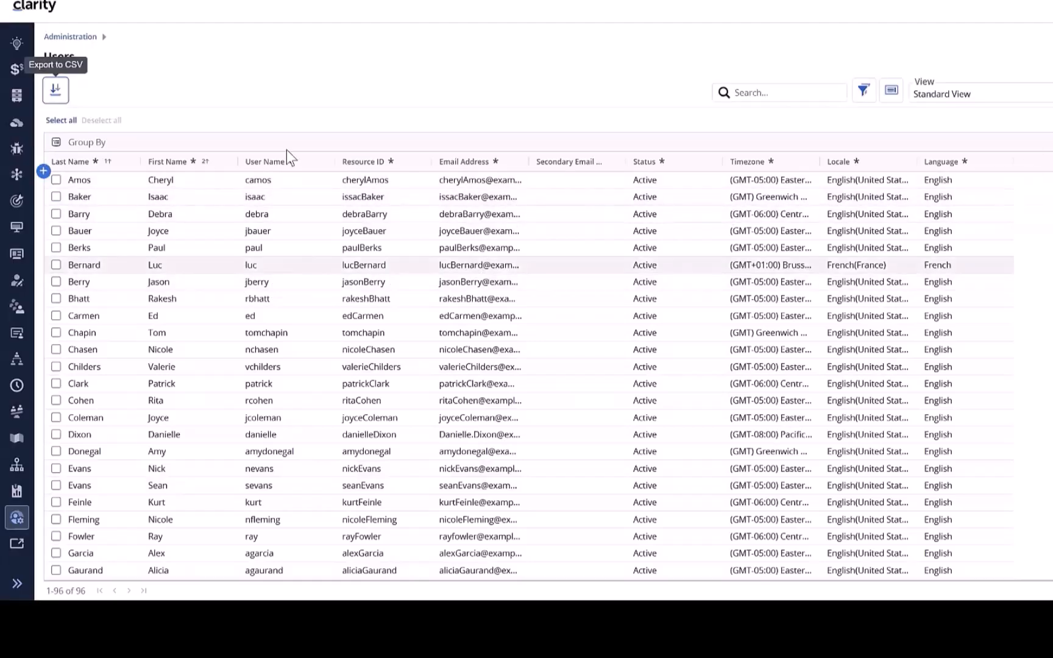
{"action": "left_click", "coordinate": [72, 37]}
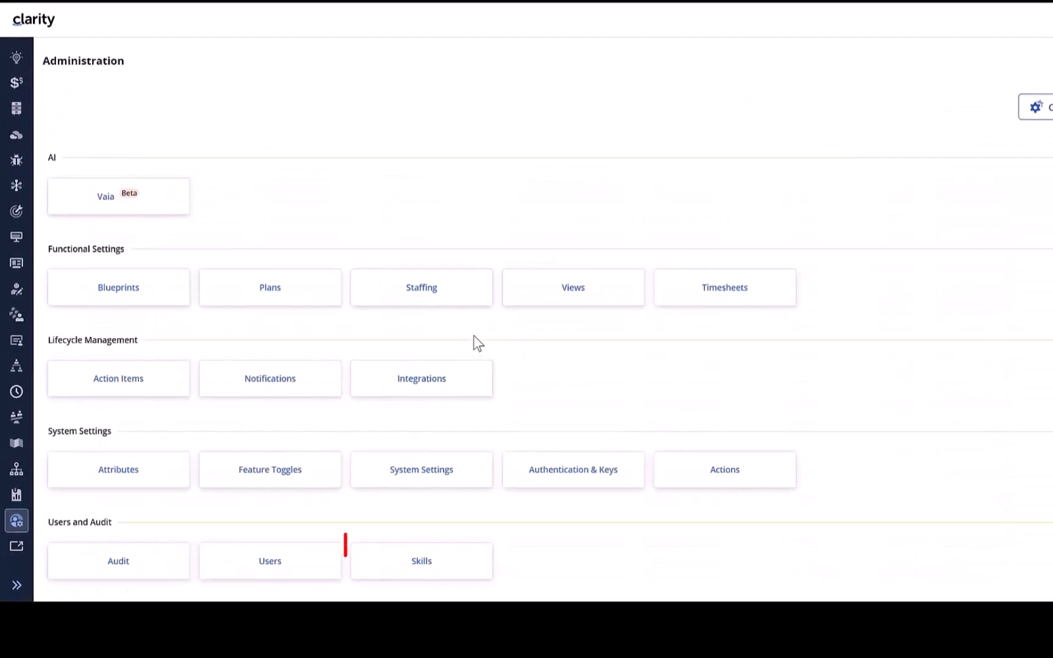
{"action": "left_click", "coordinate": [430, 559]}
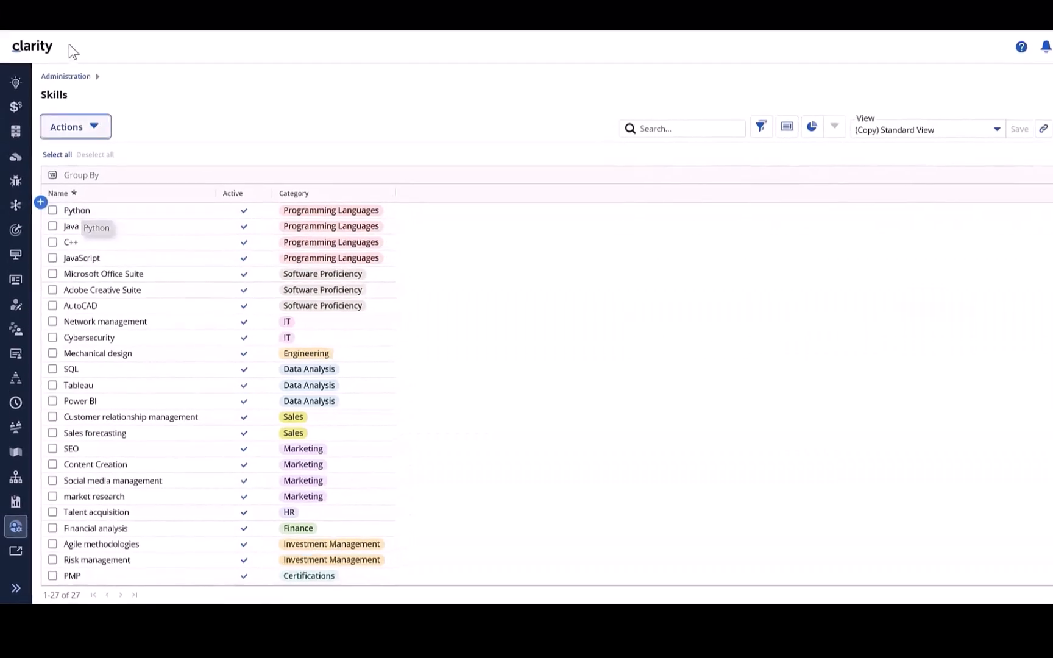
Step: Open the Attributes page from Administration and view the Investment Parents configuration
{"action": "left_click", "coordinate": [65, 76]}
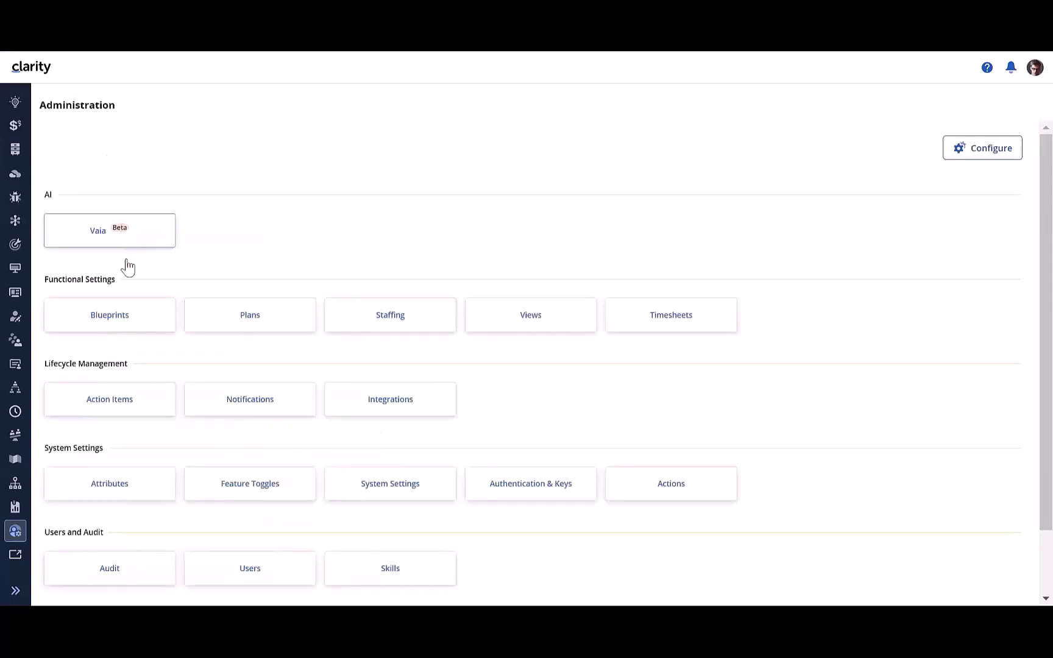
{"action": "scroll", "coordinate": [85, 437], "scroll_direction": "down", "scroll_amount": 2}
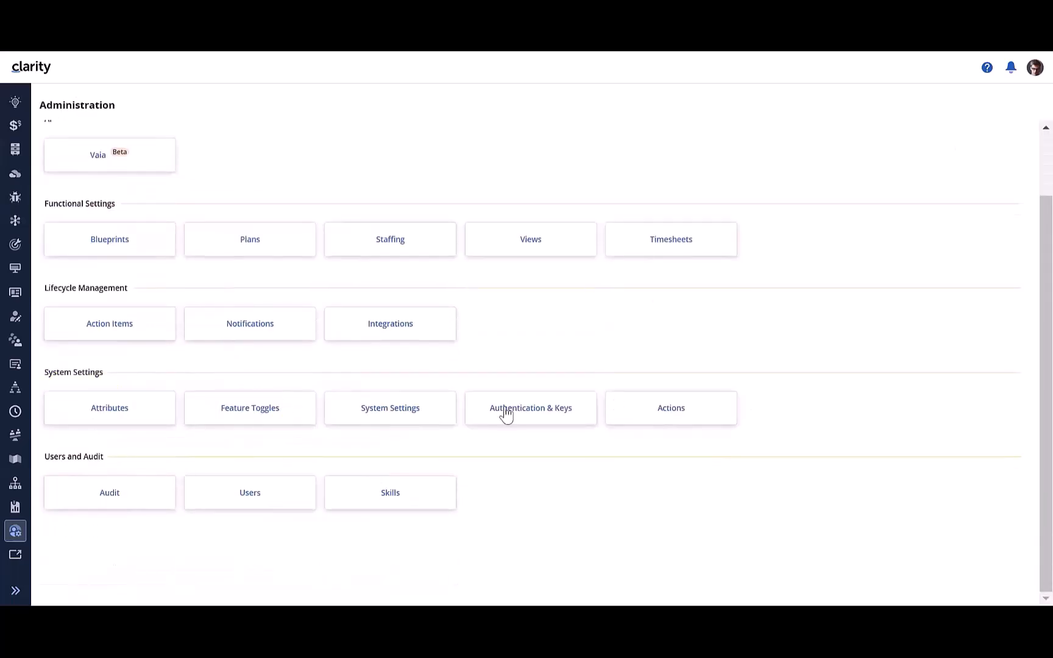
{"action": "left_click", "coordinate": [99, 419]}
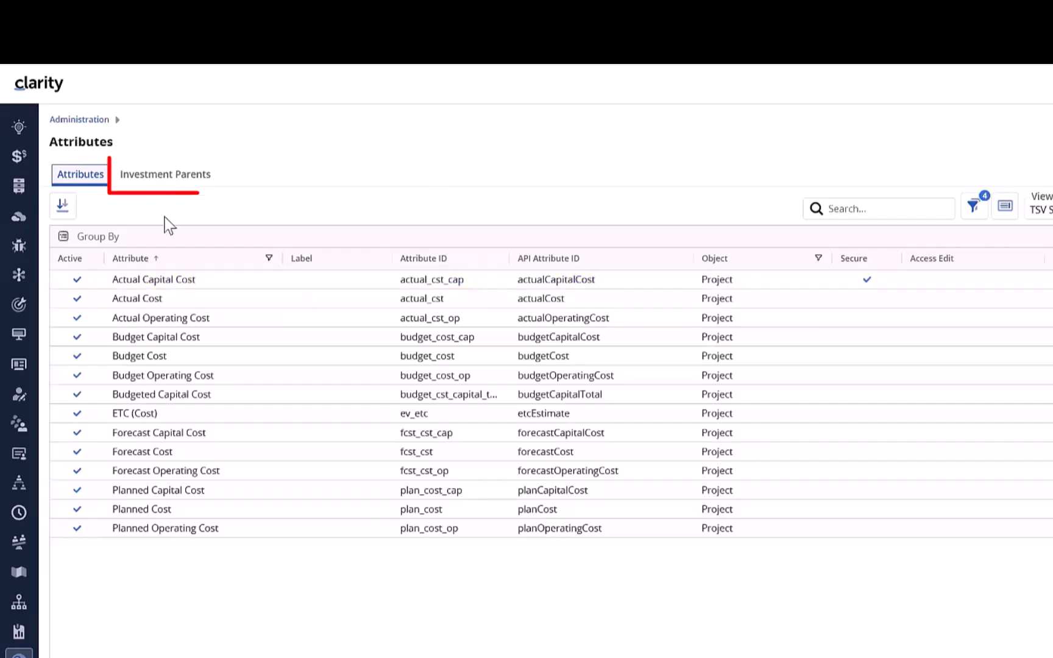
{"action": "left_click", "coordinate": [166, 172]}
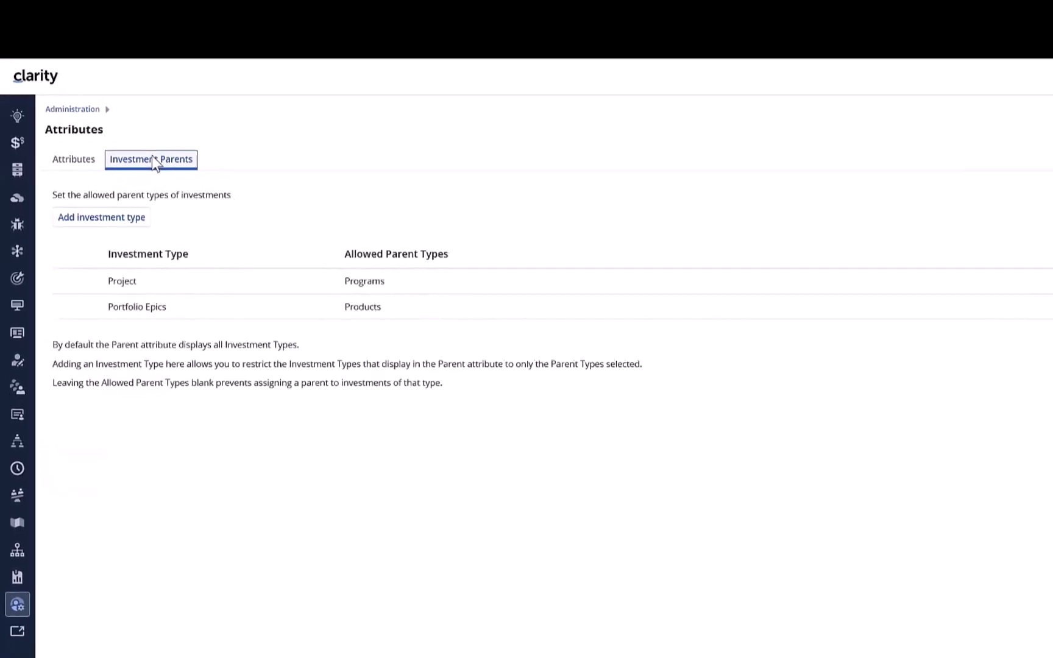
Step: Return to Administration and open the Feature Toggles list
{"action": "left_click", "coordinate": [73, 109]}
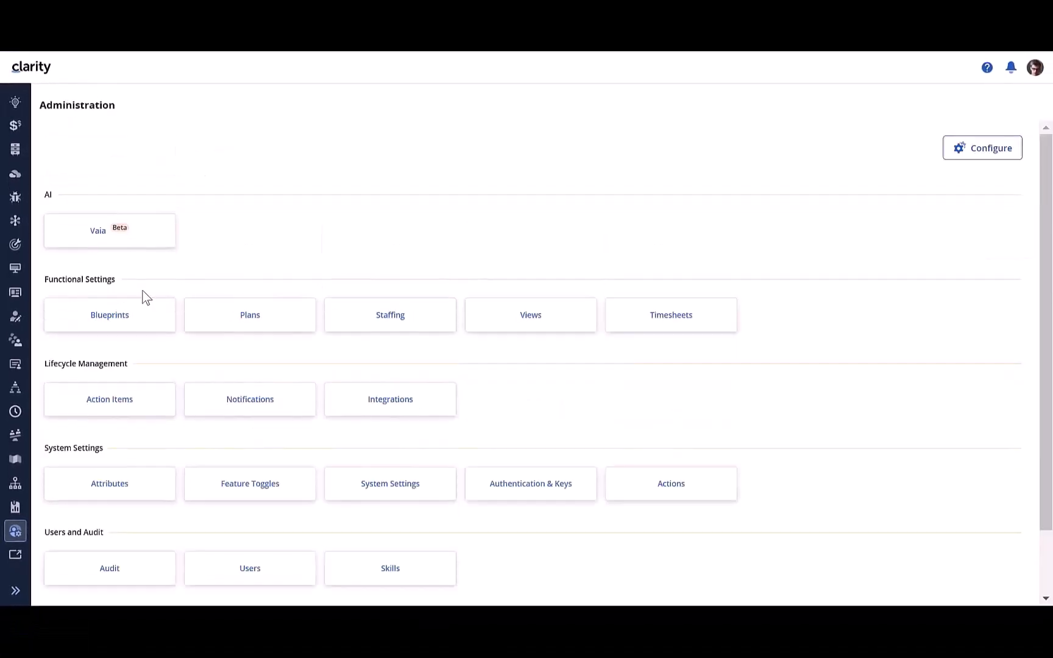
{"action": "scroll", "coordinate": [164, 404], "scroll_direction": "down", "scroll_amount": 2}
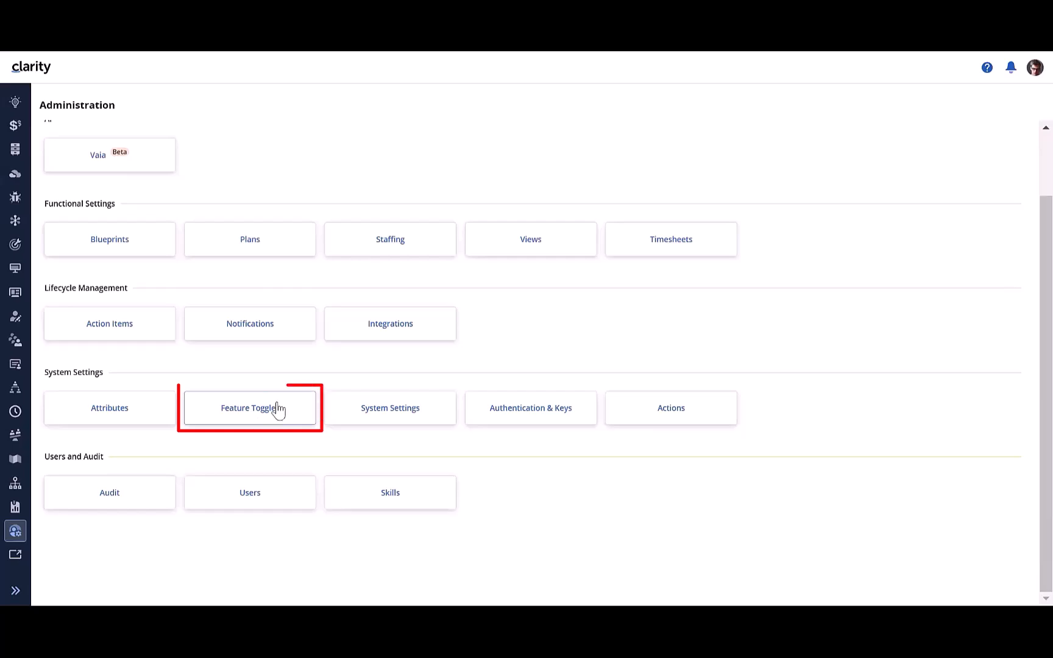
{"action": "left_click", "coordinate": [291, 419]}
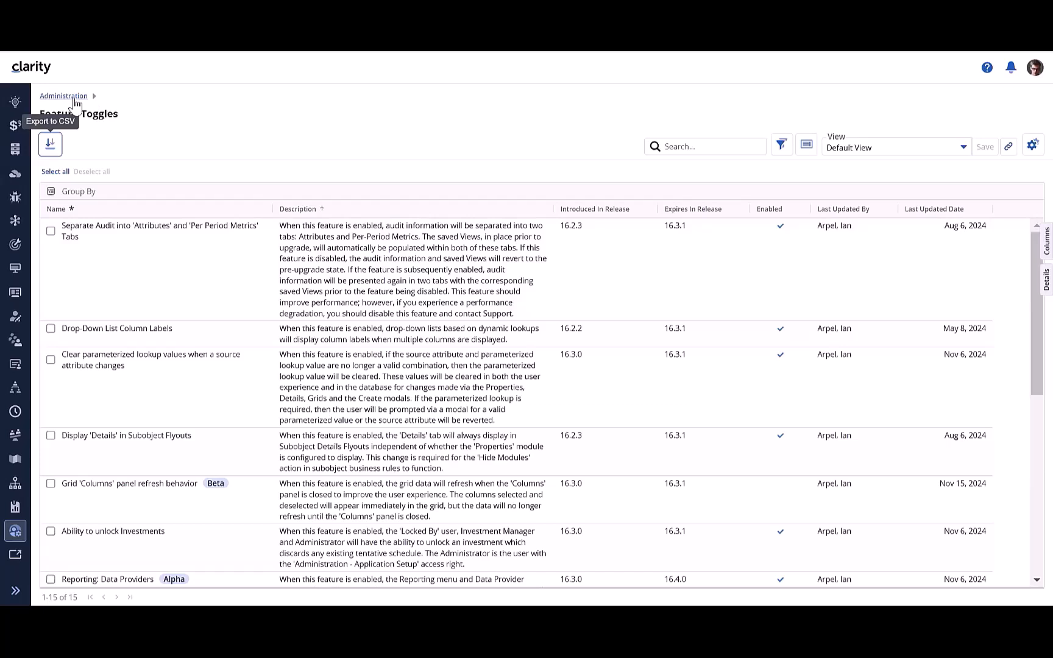
Step: Open System Settings from Administration and review the Login Message and Homepage configuration
{"action": "left_click", "coordinate": [67, 96]}
{"action": "scroll", "coordinate": [367, 329], "scroll_direction": "down", "scroll_amount": 2}
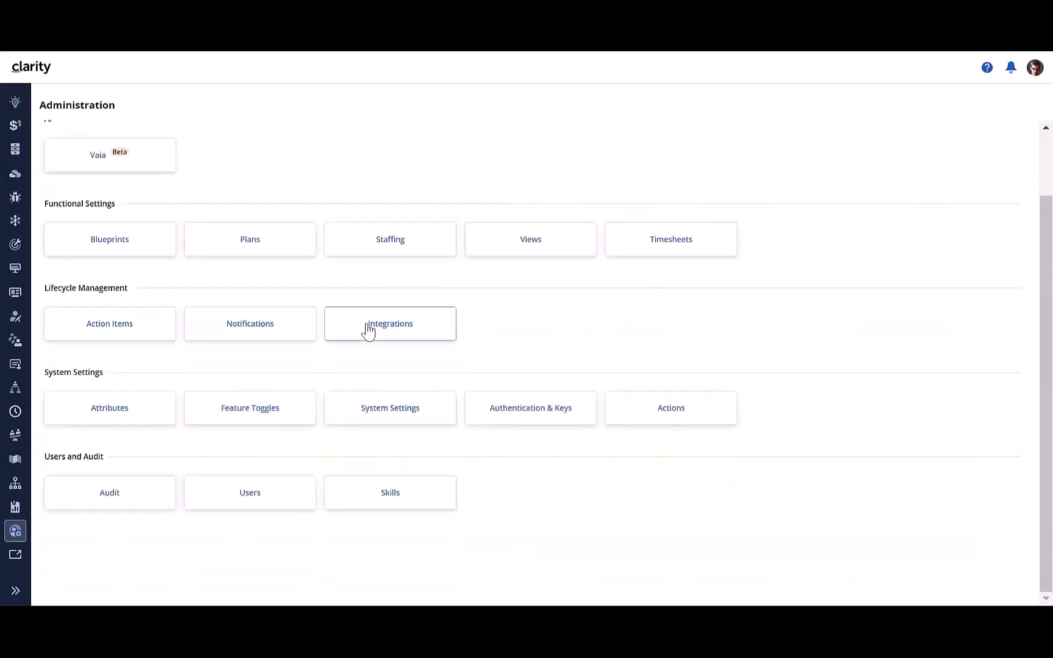
{"action": "scroll", "coordinate": [390, 426], "scroll_direction": "up", "scroll_amount": 2}
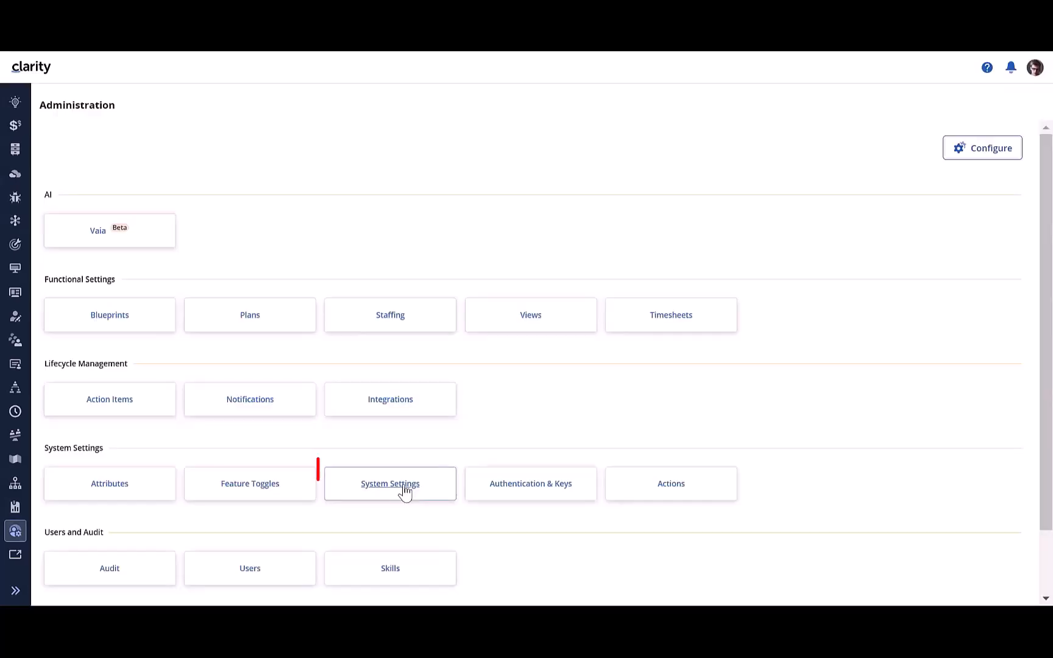
{"action": "left_click", "coordinate": [403, 487]}
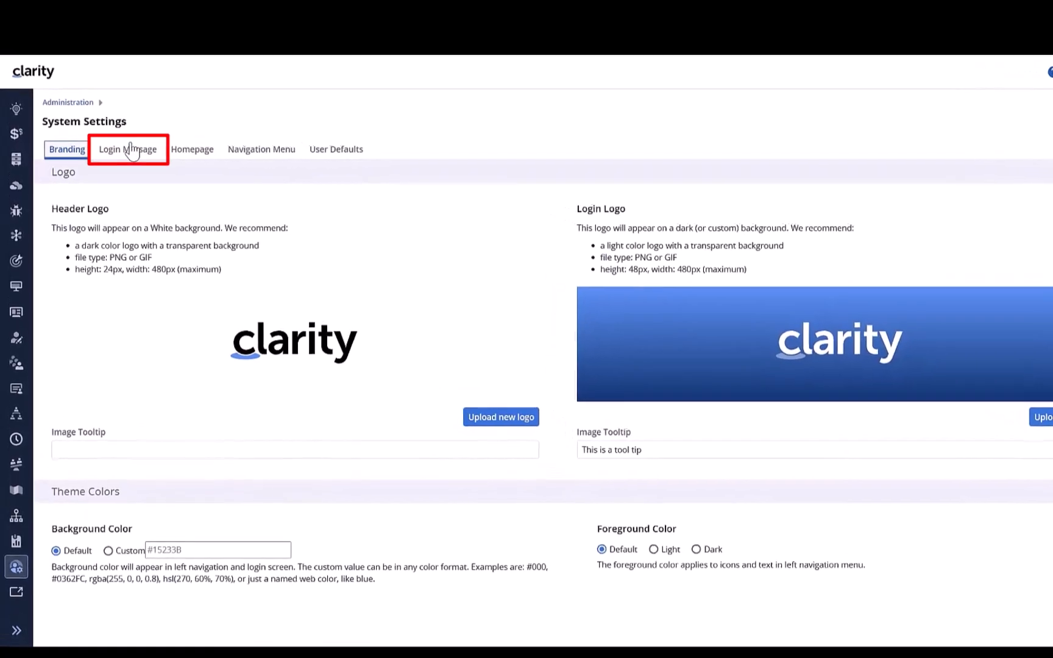
{"action": "left_click", "coordinate": [131, 149]}
{"action": "left_click_drag", "start_coordinate": [217, 336], "coordinate": [54, 326]}
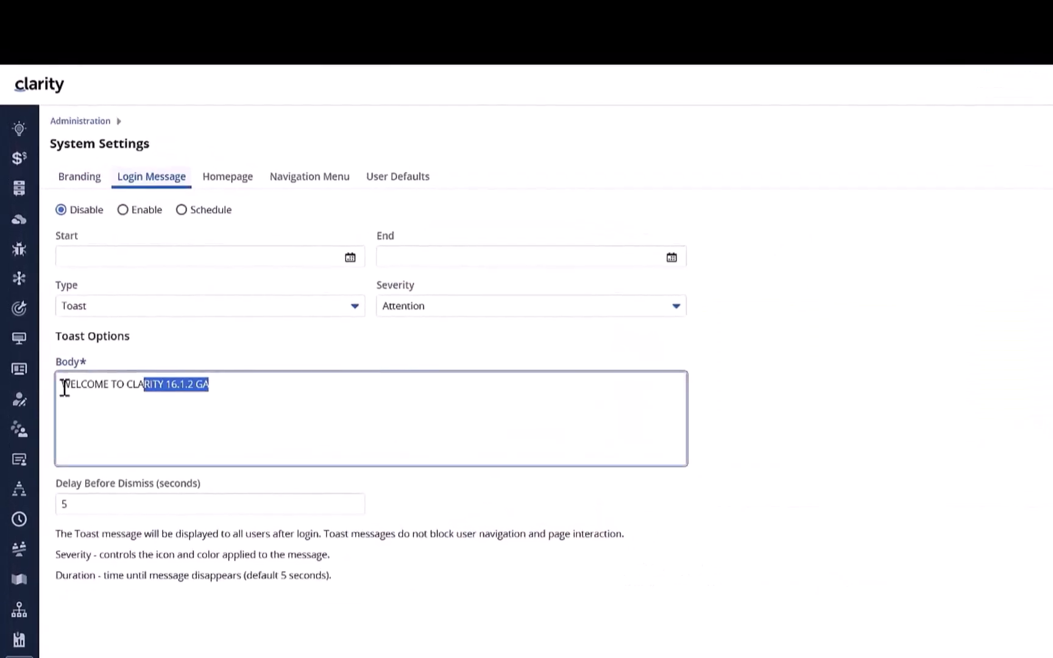
{"action": "left_click_drag", "start_coordinate": [64, 388], "coordinate": [59, 386]}
{"action": "left_click", "coordinate": [210, 183]}
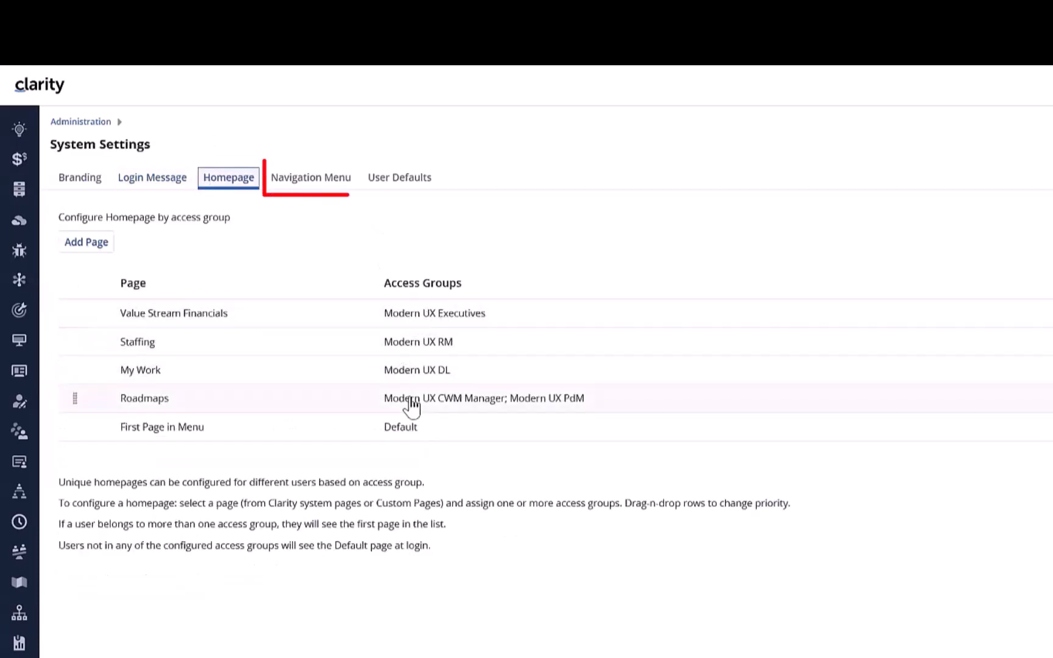
Step: Add the financial report listed under Reports as a new page in the main Navigation Menu configuration
{"action": "left_click", "coordinate": [316, 182]}
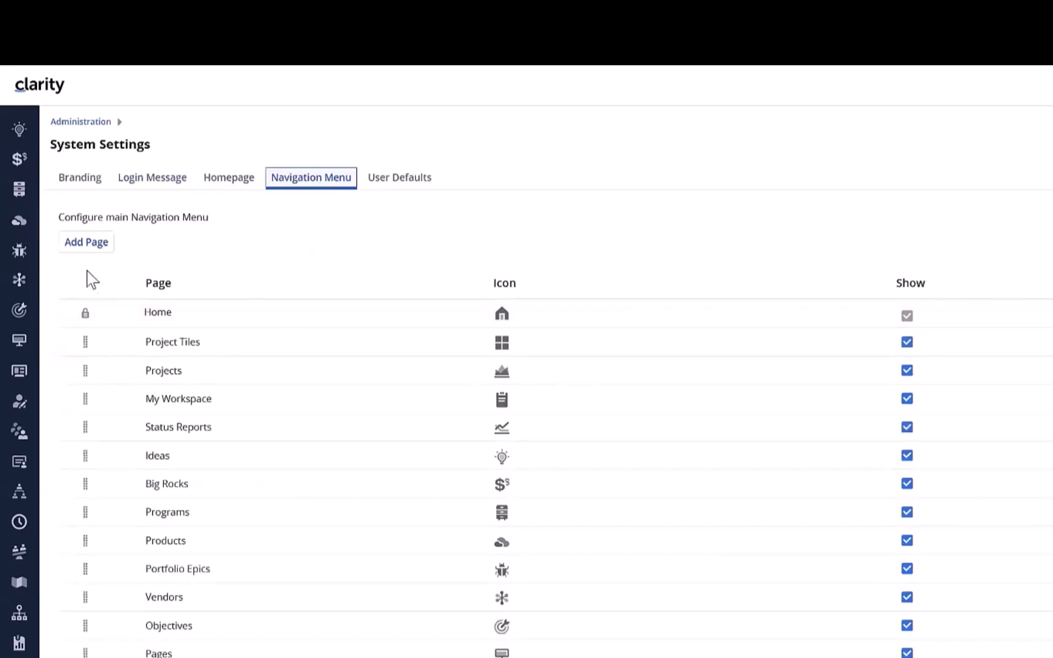
{"action": "left_click", "coordinate": [95, 251]}
{"action": "scroll", "coordinate": [260, 451], "scroll_direction": "down", "scroll_amount": 5}
{"action": "scroll", "coordinate": [260, 429], "scroll_direction": "down", "scroll_amount": 3}
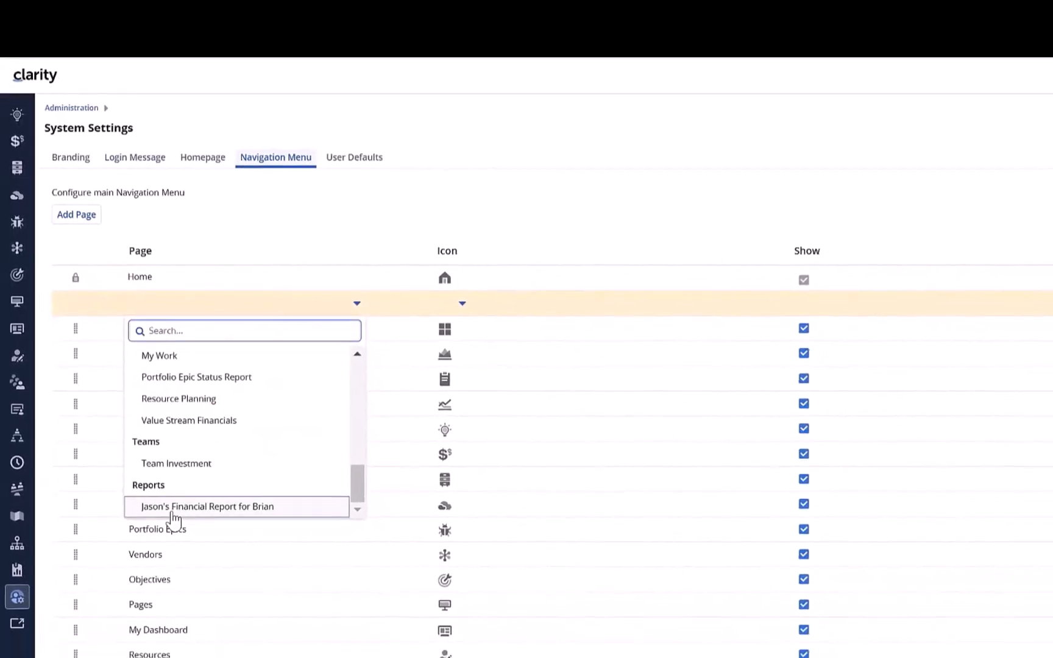
{"action": "left_click", "coordinate": [189, 567]}
Step: Assign a line-chart icon to the new financial report entry and enable showing it in the navigation menu
{"action": "left_click", "coordinate": [462, 304]}
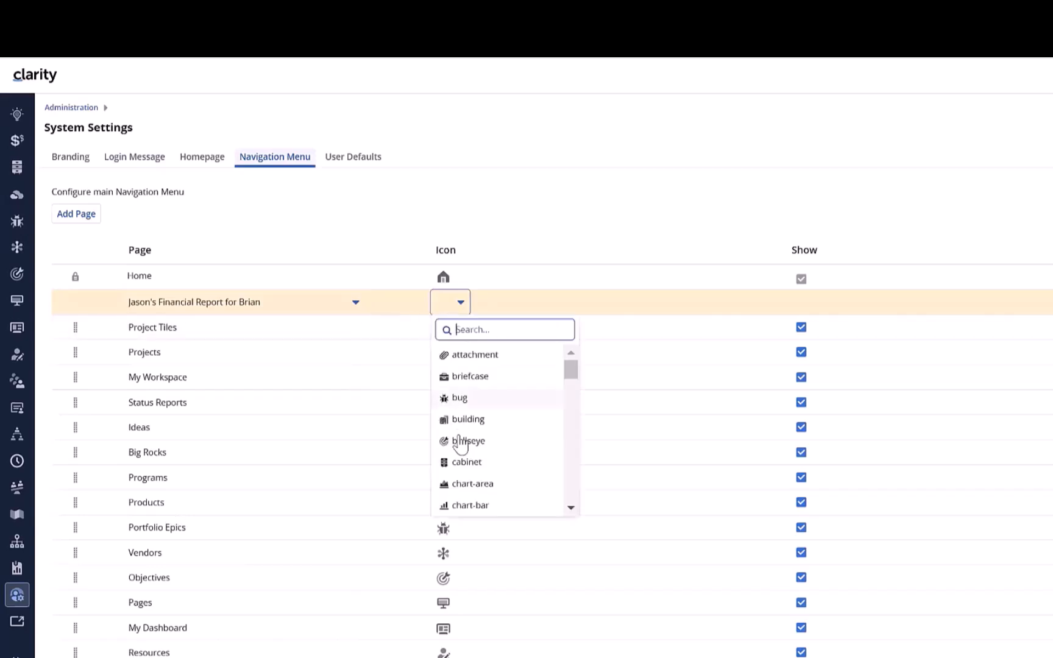
{"action": "scroll", "coordinate": [465, 447], "scroll_direction": "down", "scroll_amount": 2}
{"action": "scroll", "coordinate": [461, 469], "scroll_direction": "up", "scroll_amount": 2}
{"action": "scroll", "coordinate": [461, 490], "scroll_direction": "down", "scroll_amount": 2}
{"action": "left_click", "coordinate": [577, 209]}
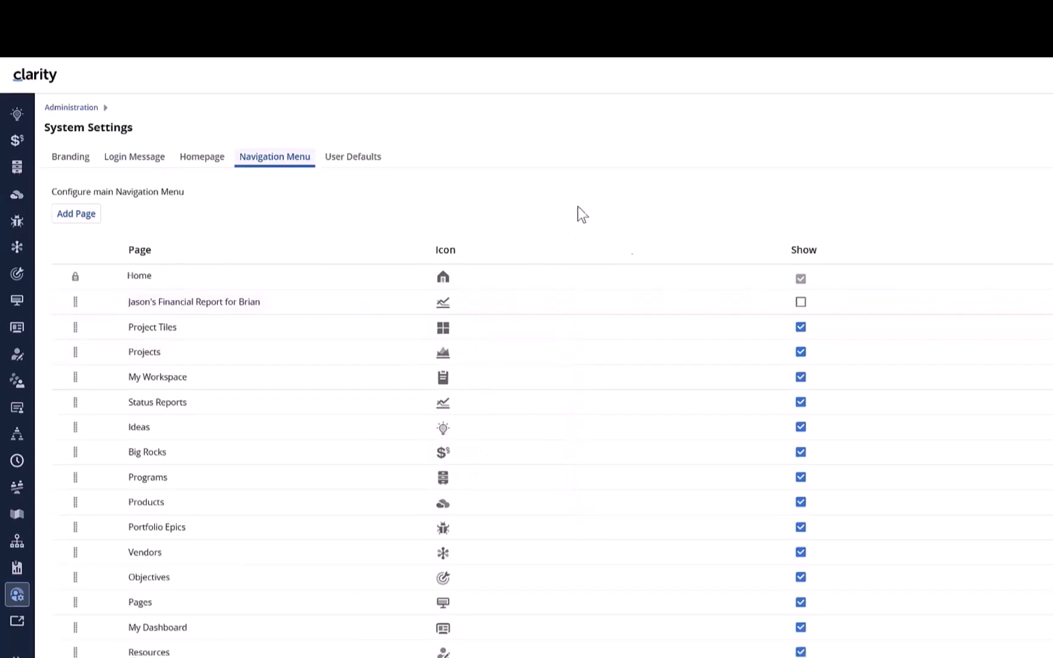
{"action": "left_click", "coordinate": [801, 302]}
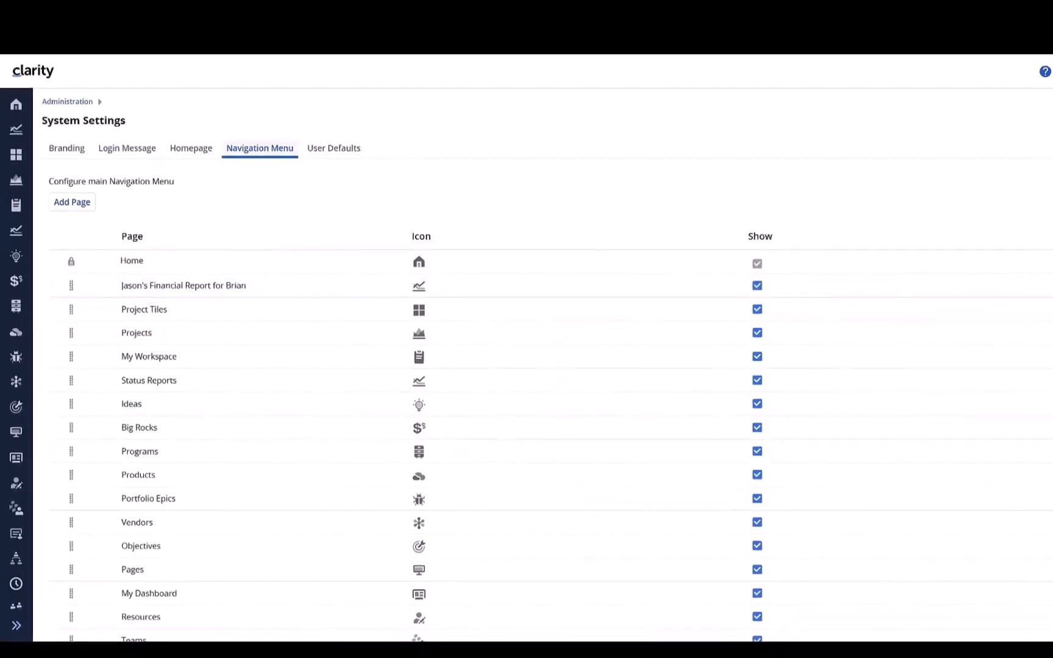
Step: Log out and log back in with the administrator's username and account password
{"action": "left_click", "coordinate": [1039, 67]}
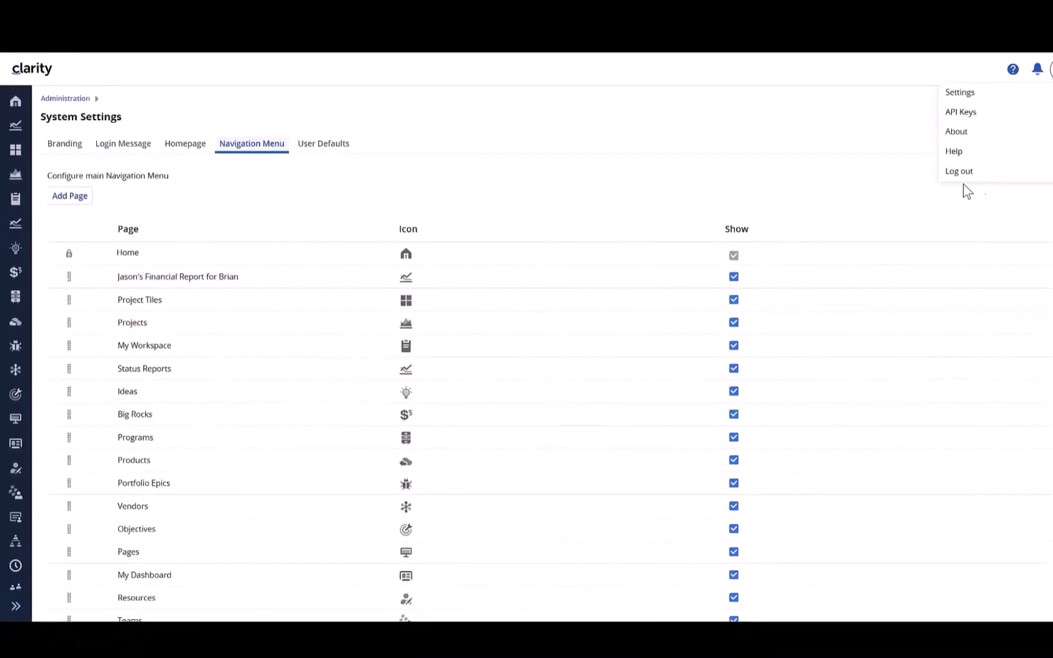
{"action": "left_click", "coordinate": [947, 178]}
{"action": "type", "text": "admin"}
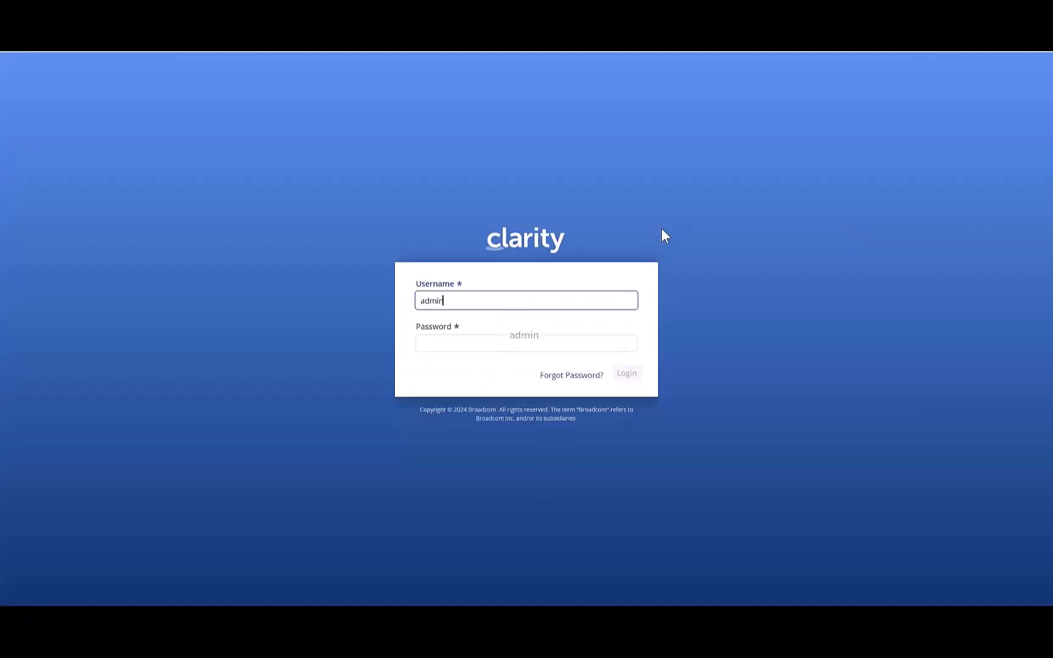
{"action": "key", "text": "Tab"}
{"action": "type", "text": "a"}
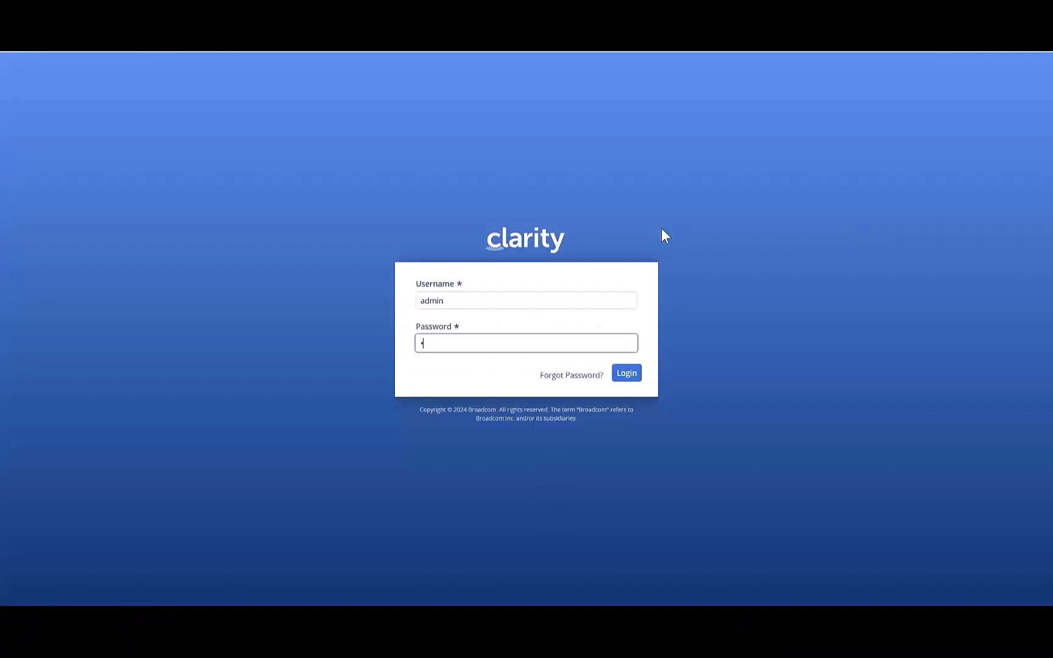
{"action": "type", "text": "dmin"}
{"action": "key", "text": "Return"}
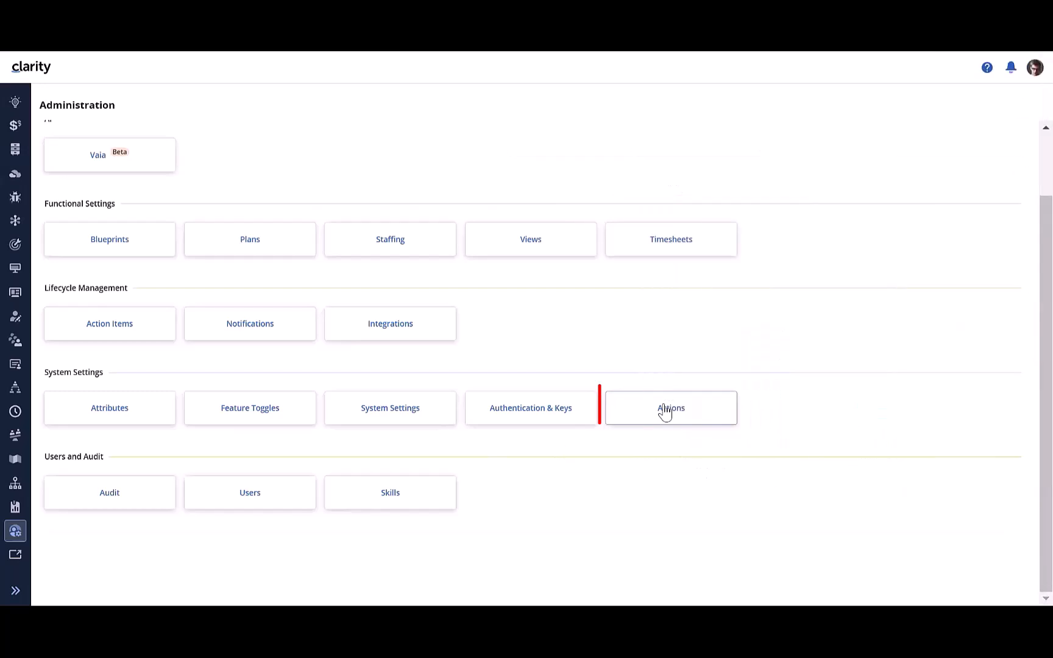
Step: Open the Actions page in Administration and open Classic PPM separately
{"action": "left_click", "coordinate": [664, 413]}
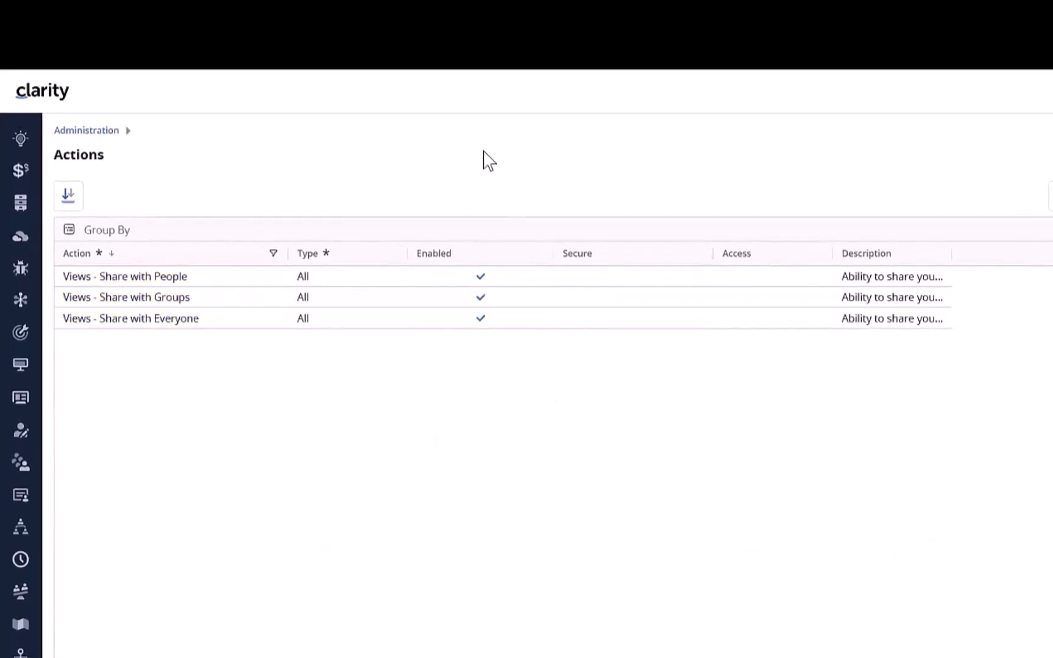
{"action": "right_click", "coordinate": [21, 657]}
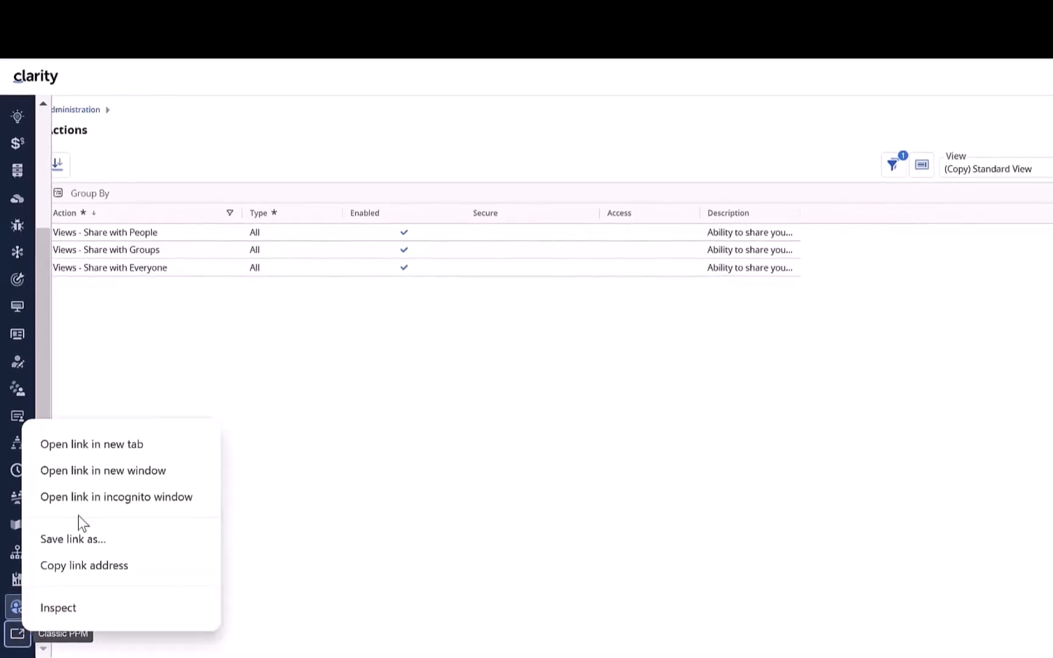
{"action": "left_click", "coordinate": [98, 444]}
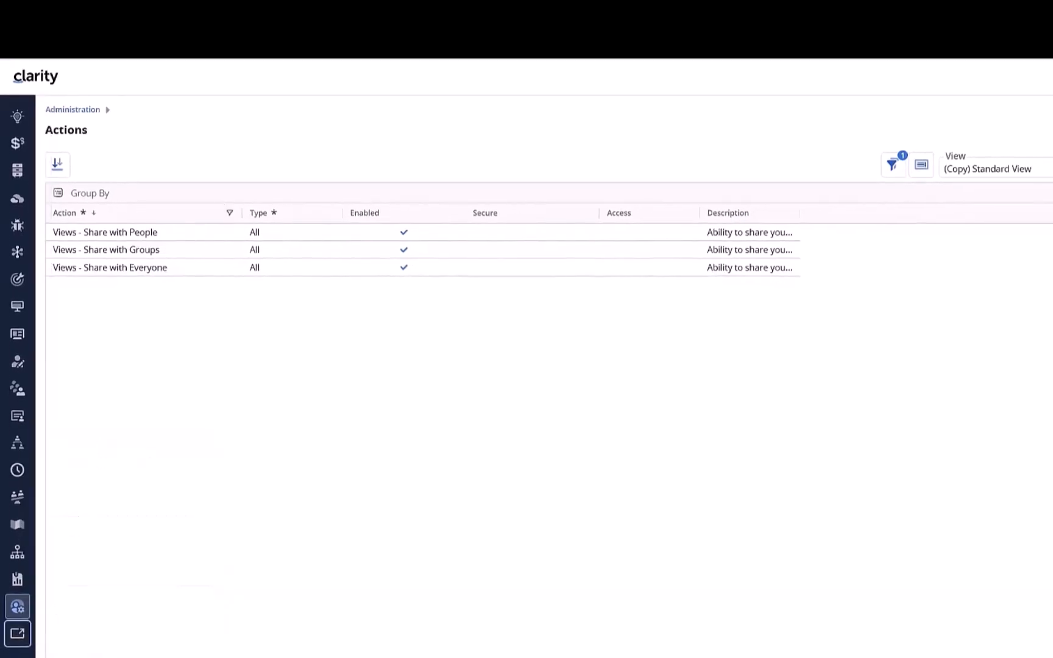
Step: Open the Groups list in Classic PPM and view the properties of the Modern UX CWM Manager group
{"action": "left_click", "coordinate": [17, 152]}
{"action": "left_click", "coordinate": [96, 157]}
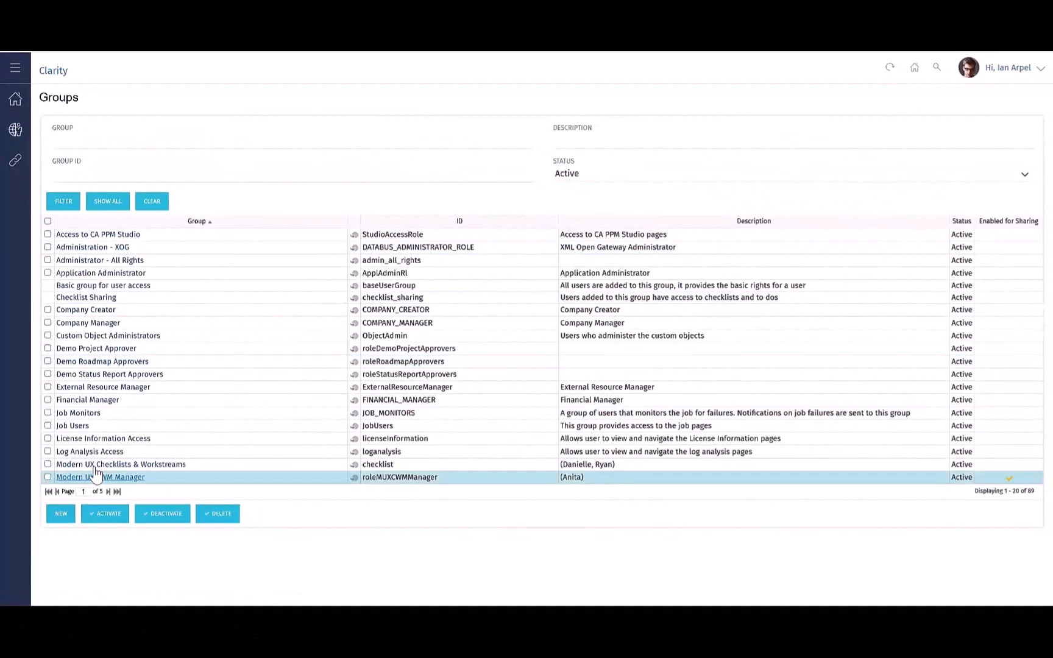
{"action": "left_click", "coordinate": [102, 478]}
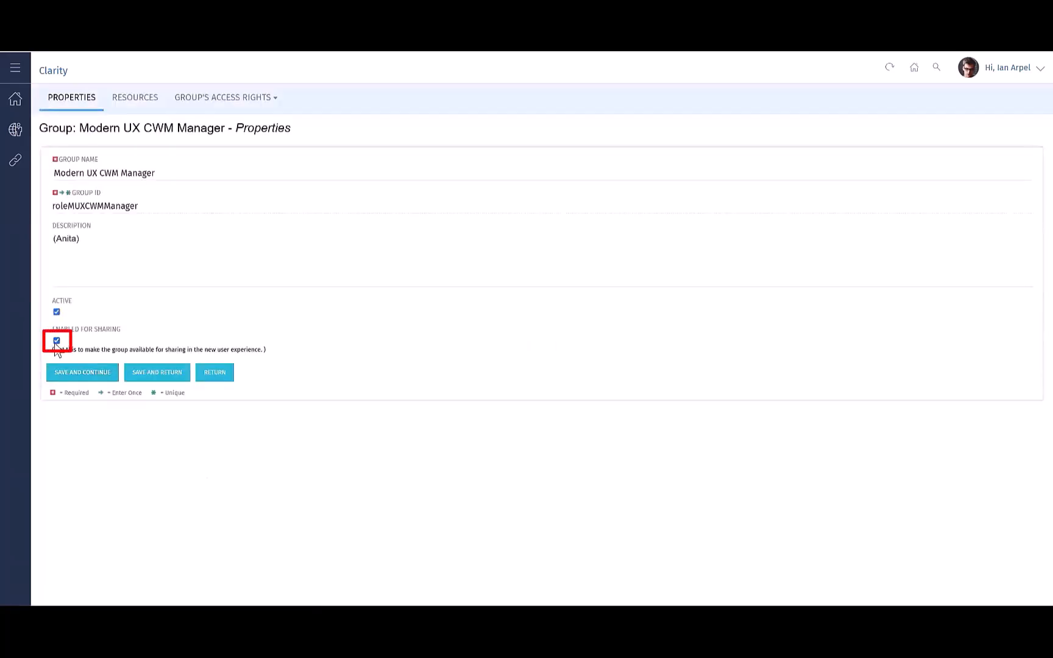
Step: Open System Options under General Settings and look through the Data Warehouse, API and New User Experience options
{"action": "left_click", "coordinate": [16, 102]}
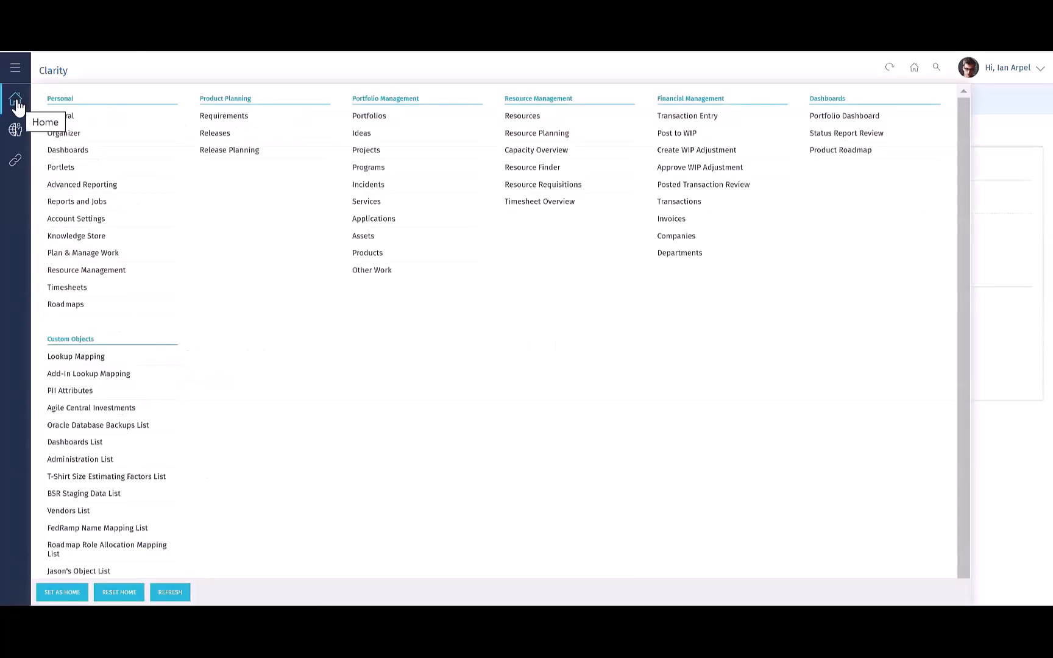
{"action": "left_click", "coordinate": [15, 129]}
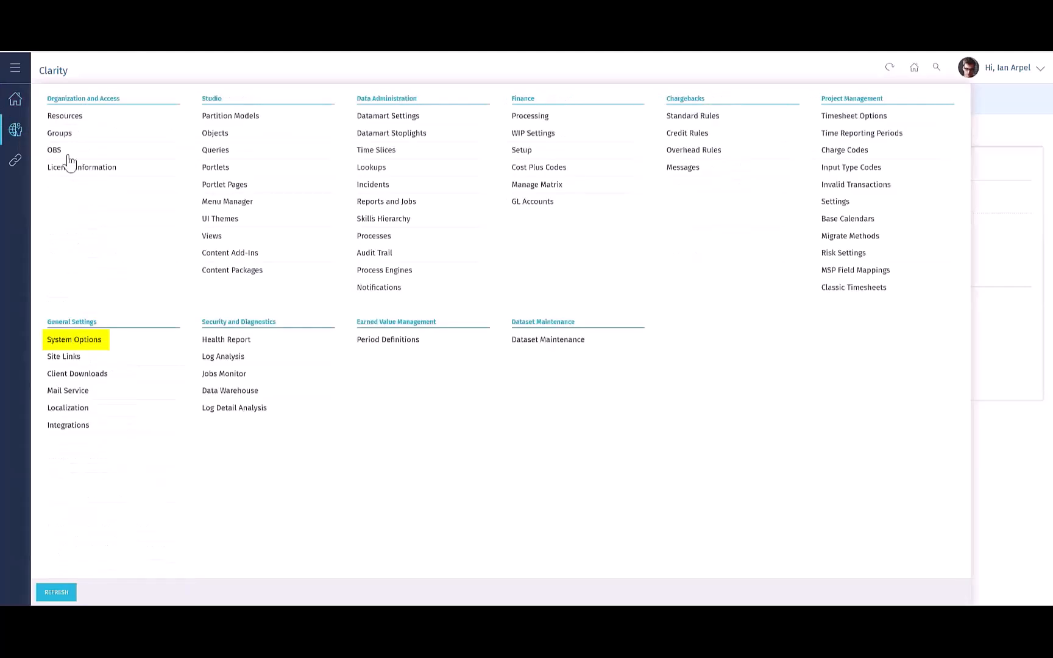
{"action": "left_click", "coordinate": [70, 338]}
{"action": "scroll", "coordinate": [273, 234], "scroll_direction": "down", "scroll_amount": 5}
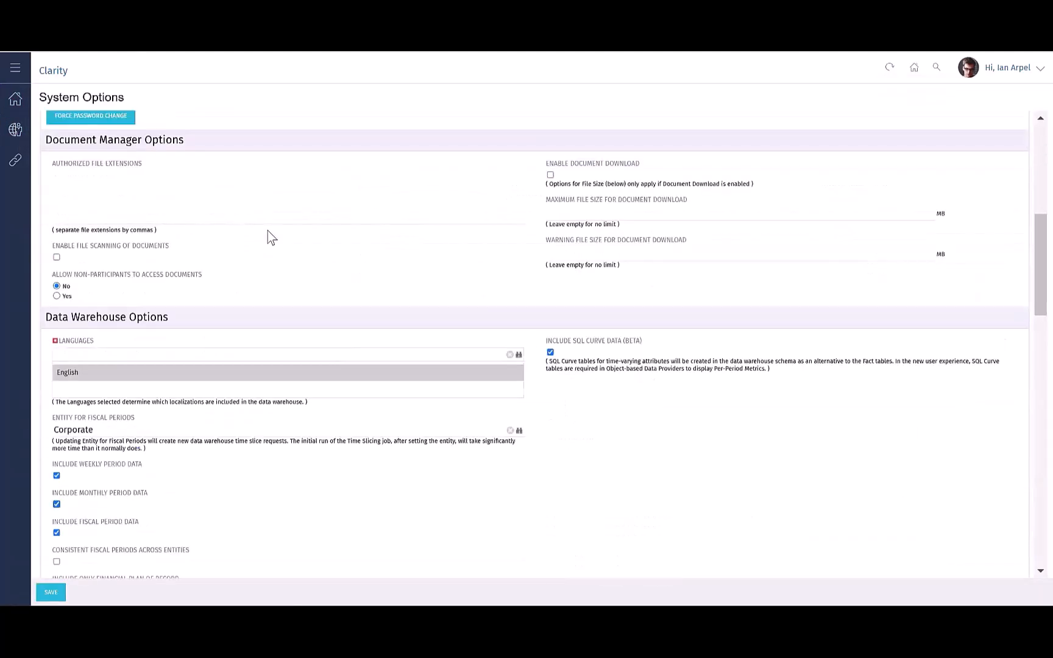
{"action": "scroll", "coordinate": [271, 237], "scroll_direction": "down", "scroll_amount": 15}
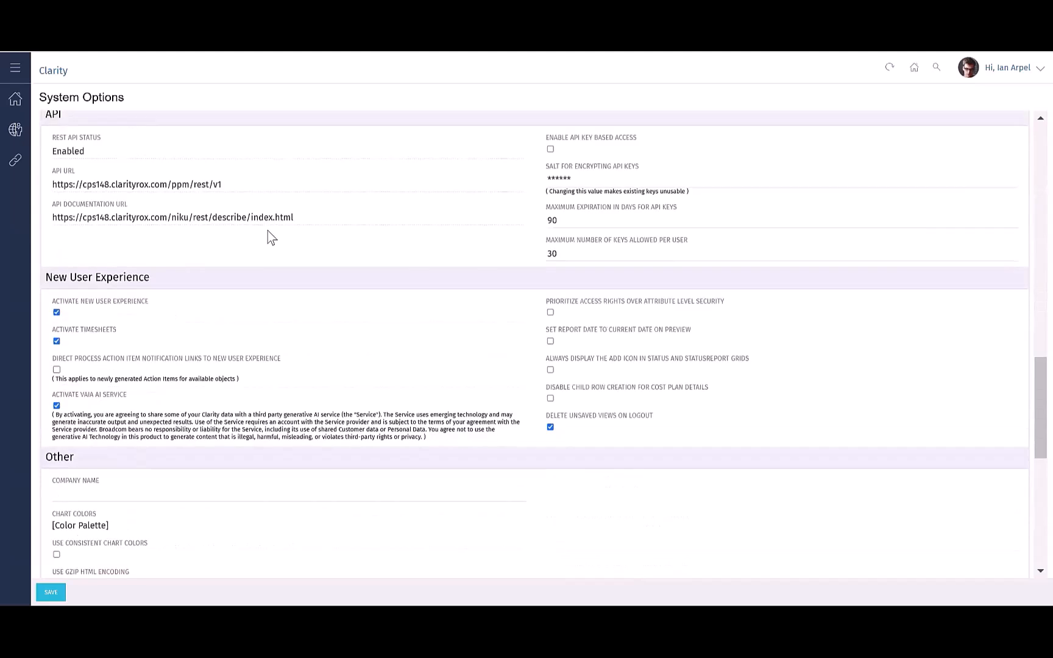
{"action": "scroll", "coordinate": [459, 323], "scroll_direction": "down", "scroll_amount": 2}
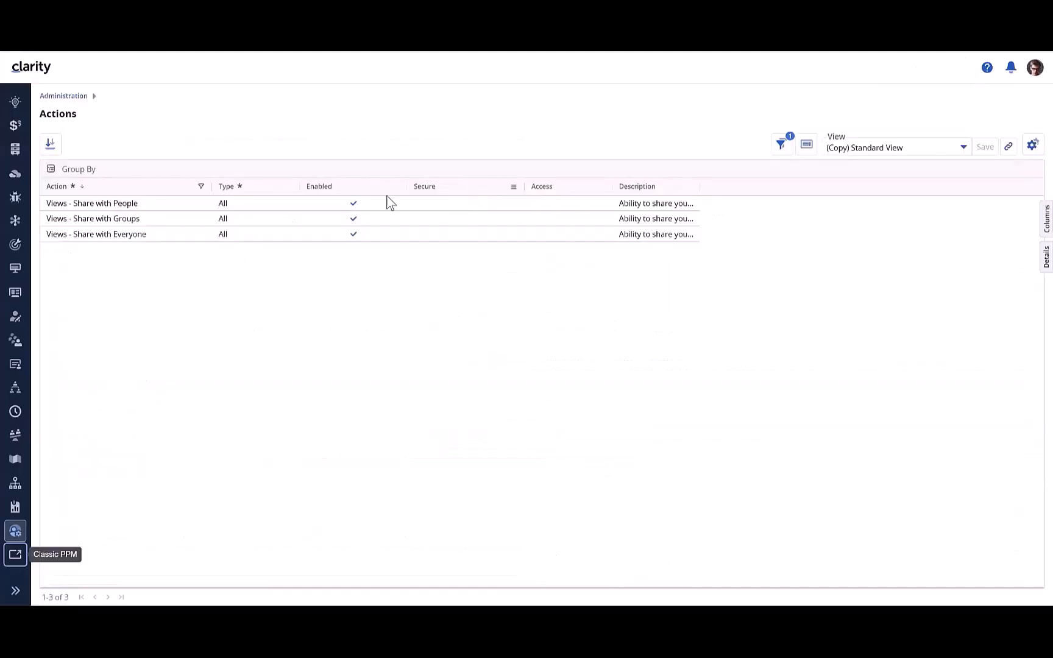
Step: Remove the Type column from the Actions grid
{"action": "left_click_drag", "start_coordinate": [255, 191], "coordinate": [268, 113]}
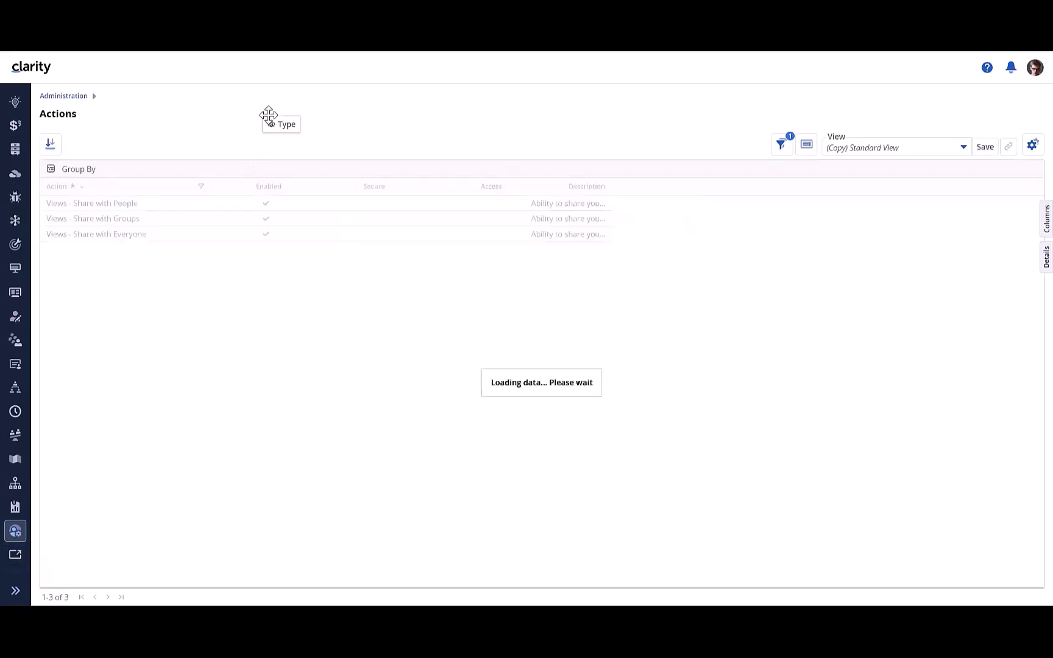
Step: Log out of the current Clarity session
{"action": "left_click", "coordinate": [885, 157]}
{"action": "left_click", "coordinate": [884, 119]}
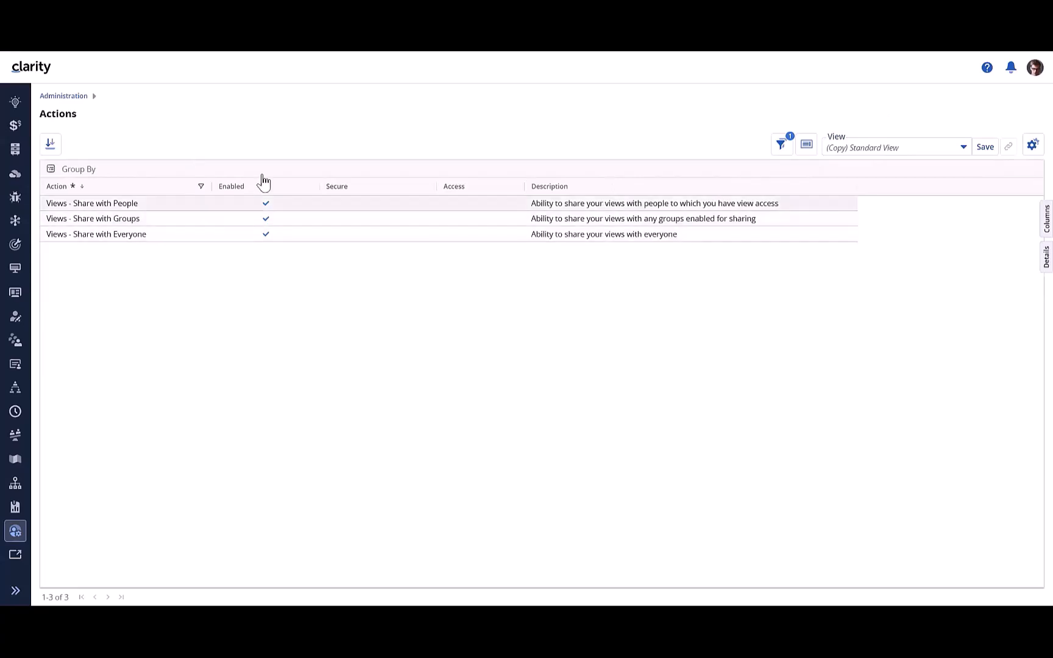
{"action": "left_click", "coordinate": [1033, 78]}
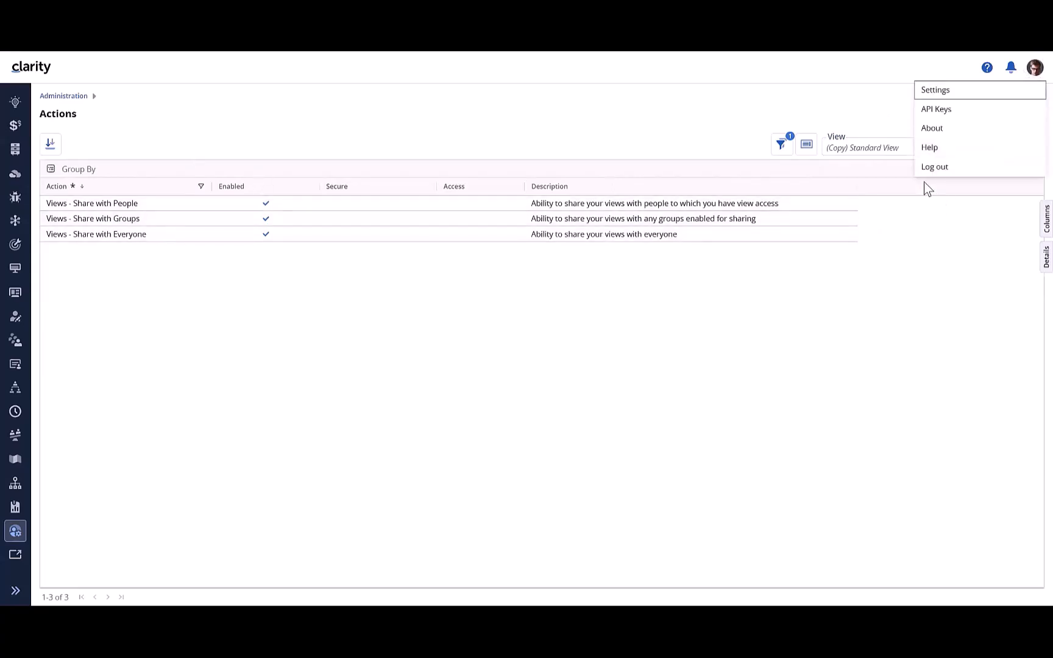
{"action": "left_click", "coordinate": [927, 167]}
Step: Log back in with the admin username and the account password, and open the Actions page in Administration
{"action": "type", "text": "admin"}
{"action": "key", "text": "Tab"}
{"action": "type", "text": "a"}
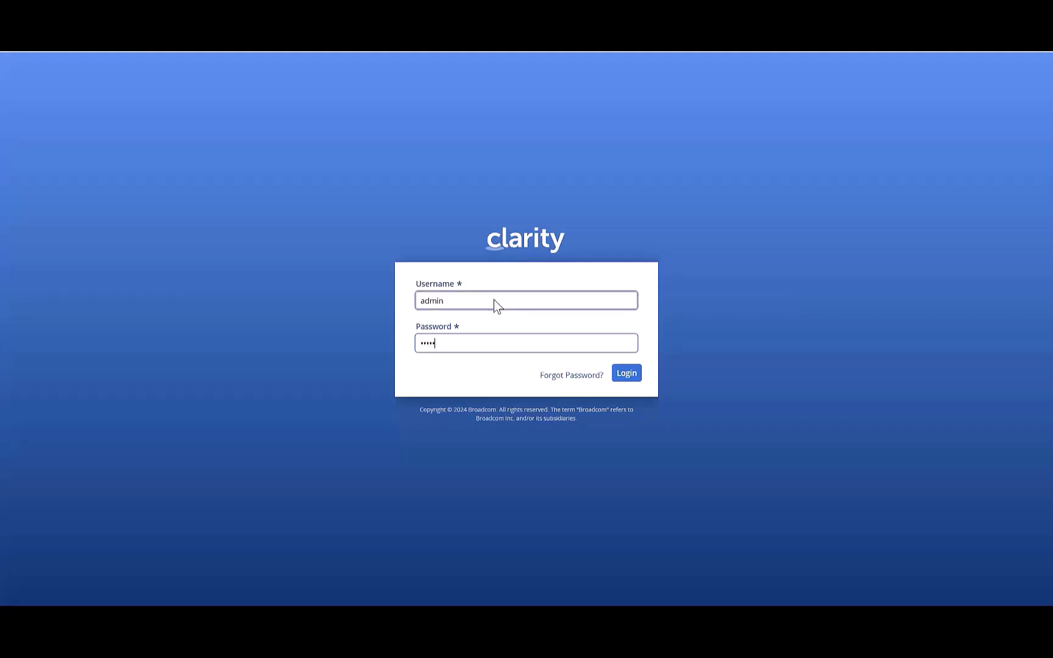
{"action": "key", "text": "Return"}
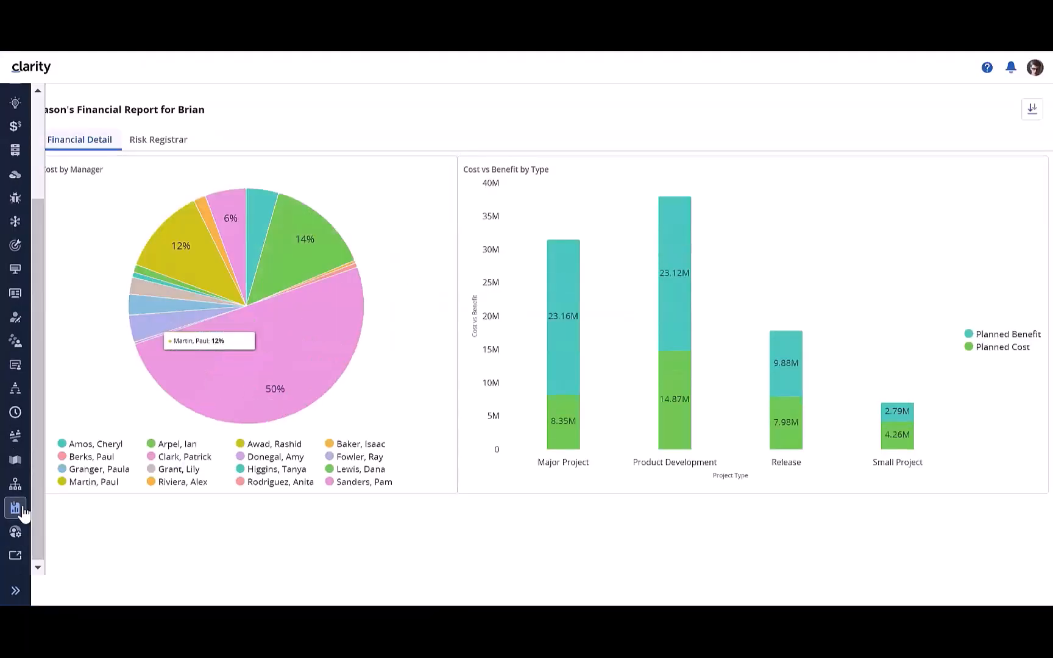
{"action": "left_click", "coordinate": [15, 555]}
{"action": "left_click", "coordinate": [618, 484]}
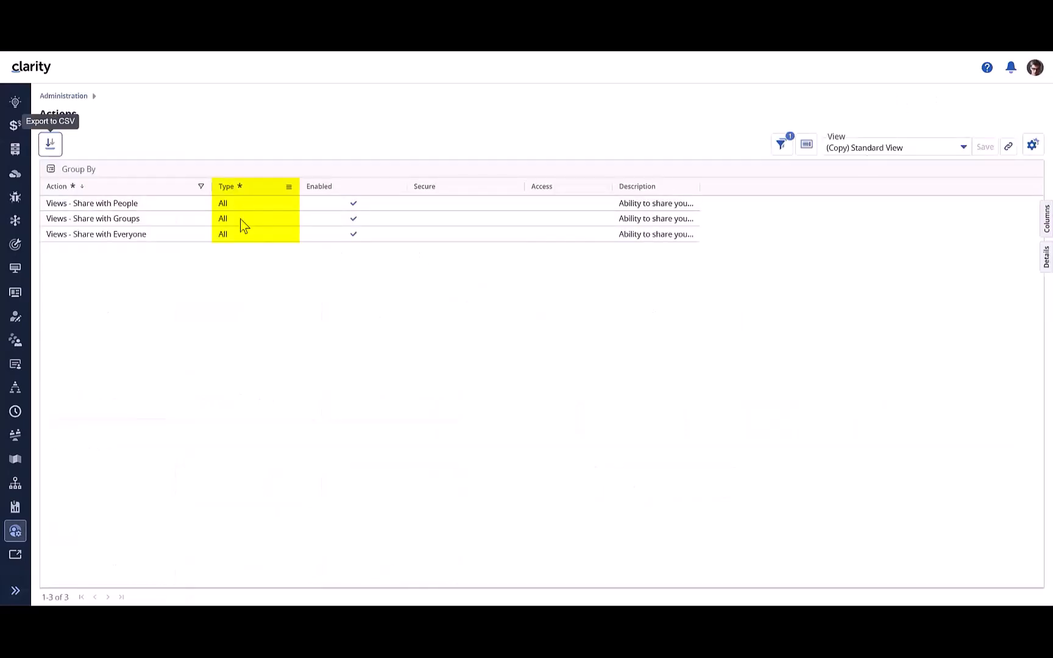
Step: Open the Action Items page in Administration and widen its Name column to fit the full names
{"action": "left_click", "coordinate": [56, 96]}
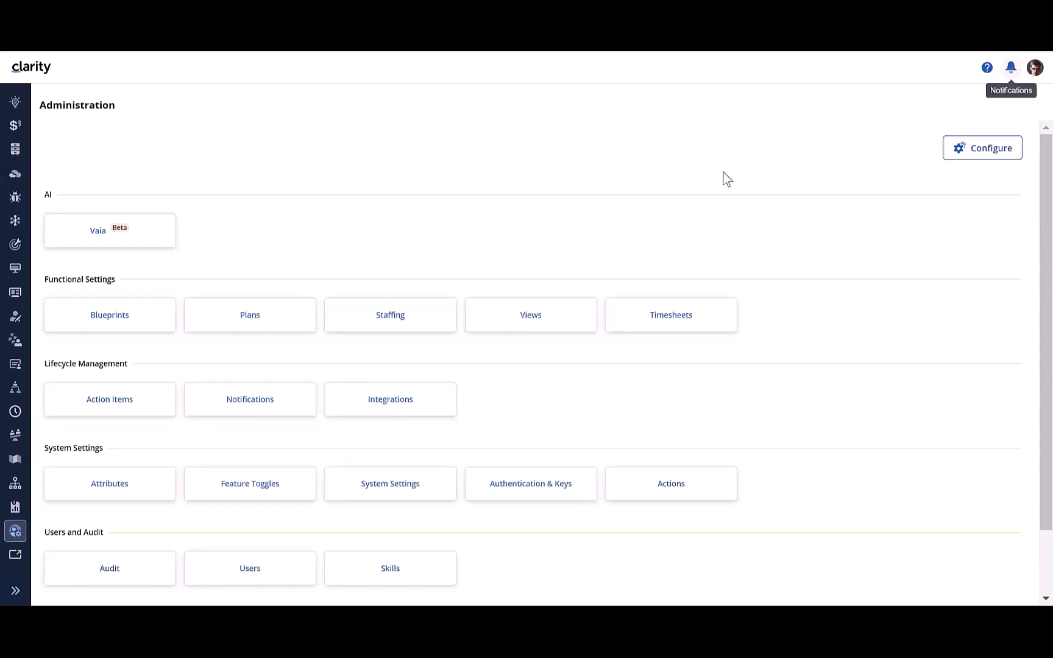
{"action": "left_click", "coordinate": [134, 407]}
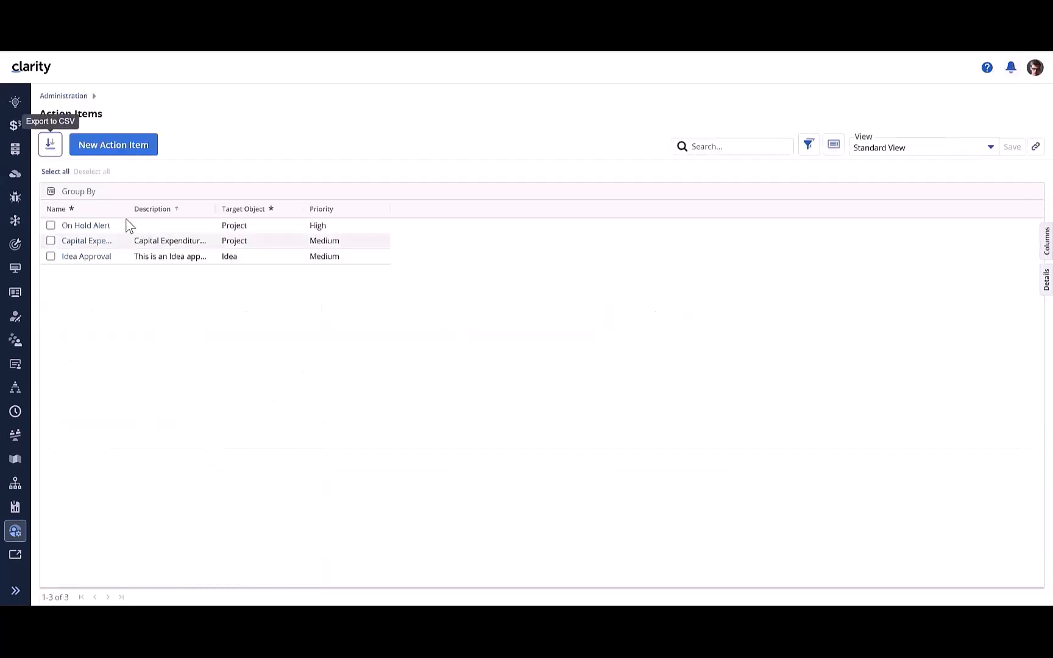
{"action": "left_click_drag", "start_coordinate": [131, 208], "coordinate": [241, 208]}
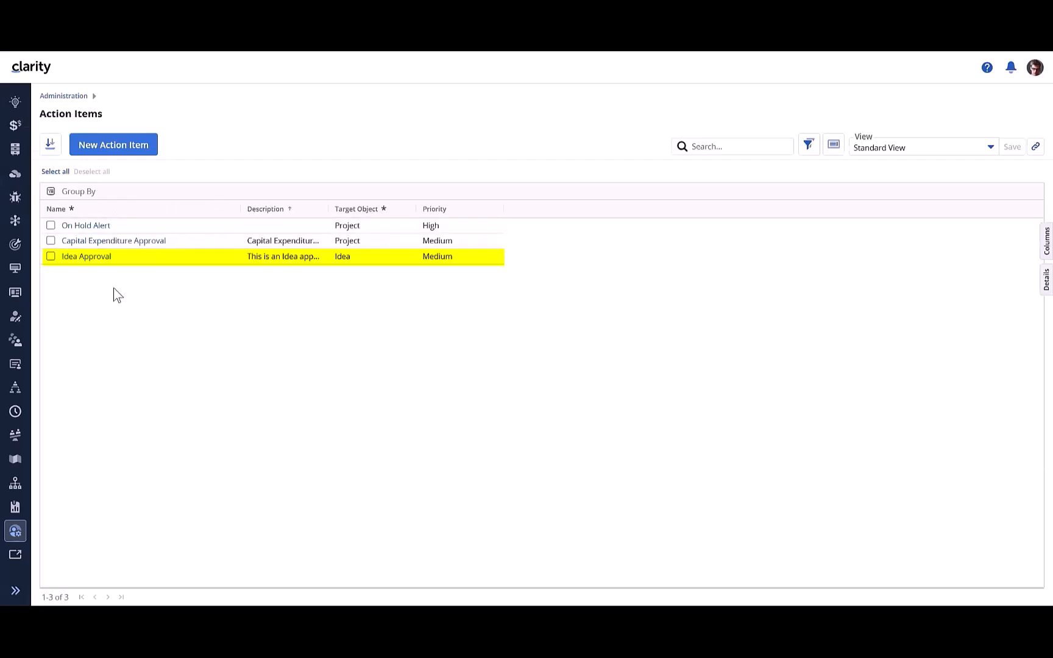
Step: Review the content, recipients, actions and decision conditions of the Idea Approval action item, and cancel out of the wizard
{"action": "left_click", "coordinate": [85, 261]}
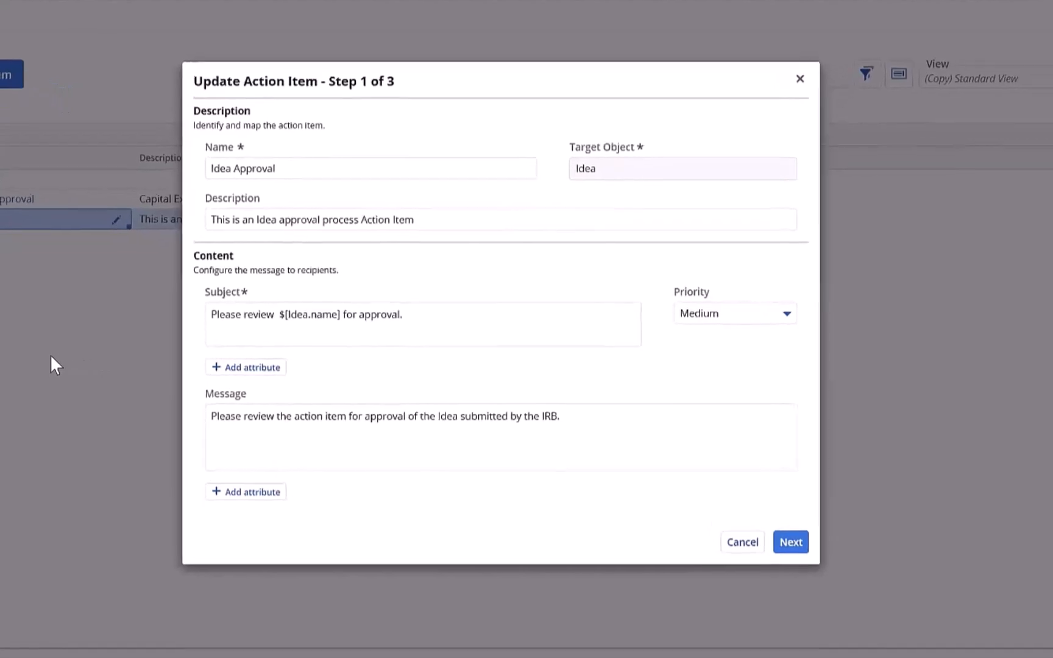
{"action": "left_click", "coordinate": [323, 310]}
{"action": "left_click", "coordinate": [211, 309], "text": "shift"}
{"action": "left_click", "coordinate": [365, 448]}
{"action": "left_click", "coordinate": [798, 558]}
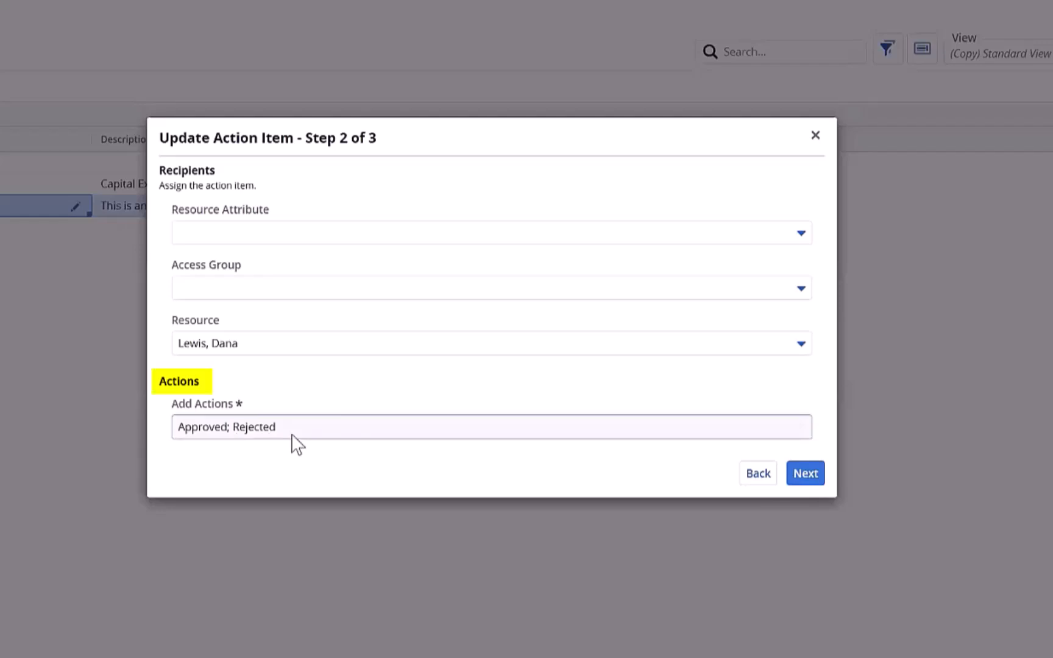
{"action": "left_click", "coordinate": [812, 478]}
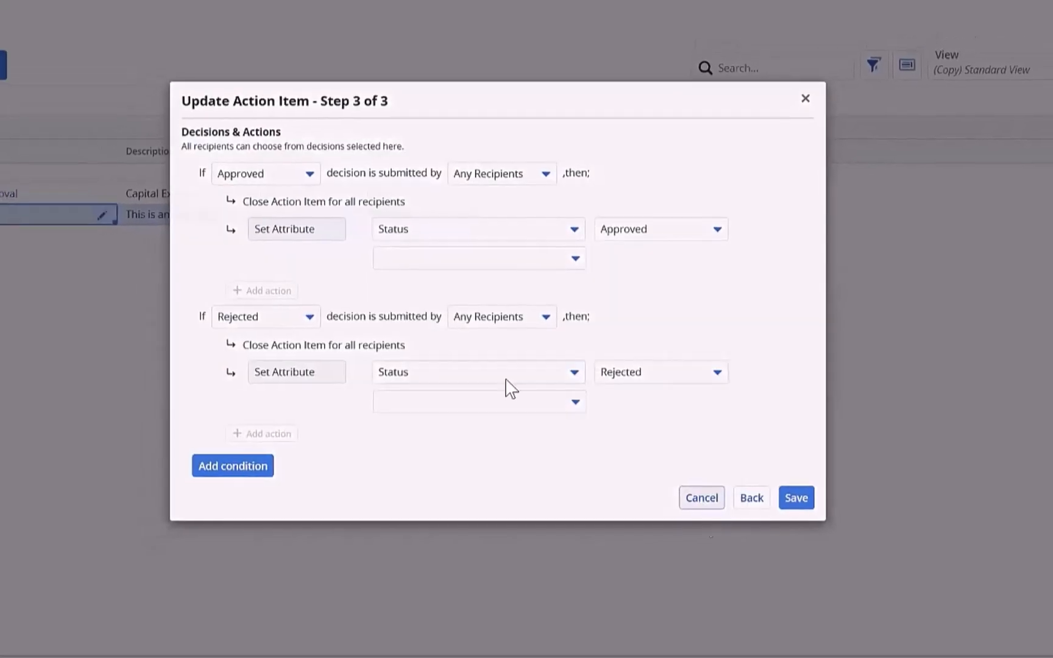
{"action": "left_click", "coordinate": [702, 512]}
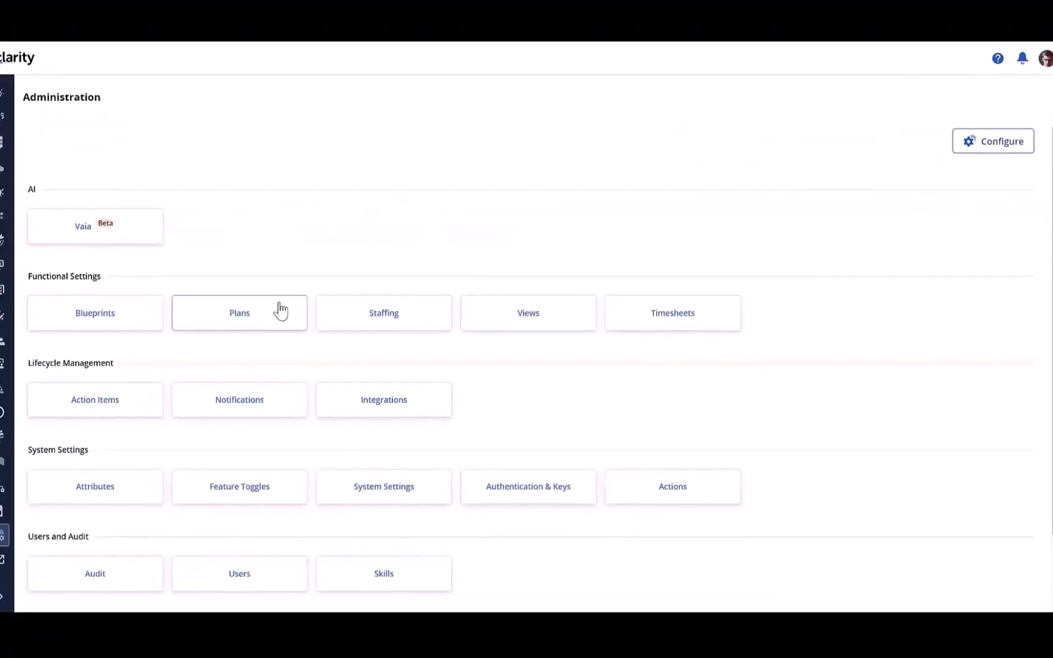
Step: Open the Notifications page in Administration and widen its Name column to fit the full names
{"action": "left_click", "coordinate": [244, 412]}
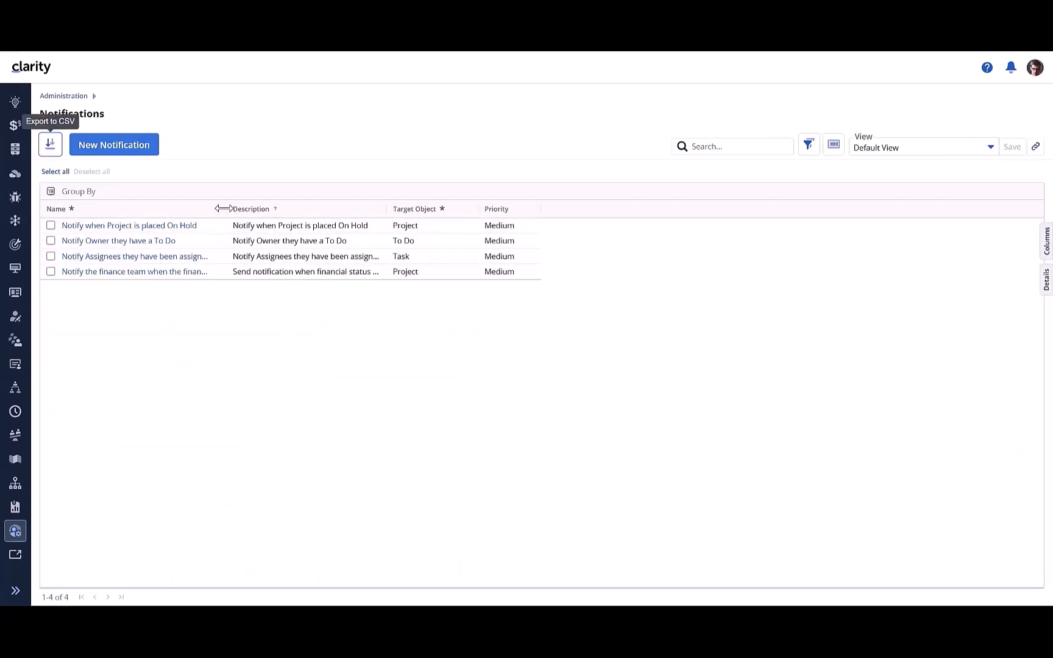
{"action": "left_click_drag", "start_coordinate": [384, 402], "coordinate": [385, 402]}
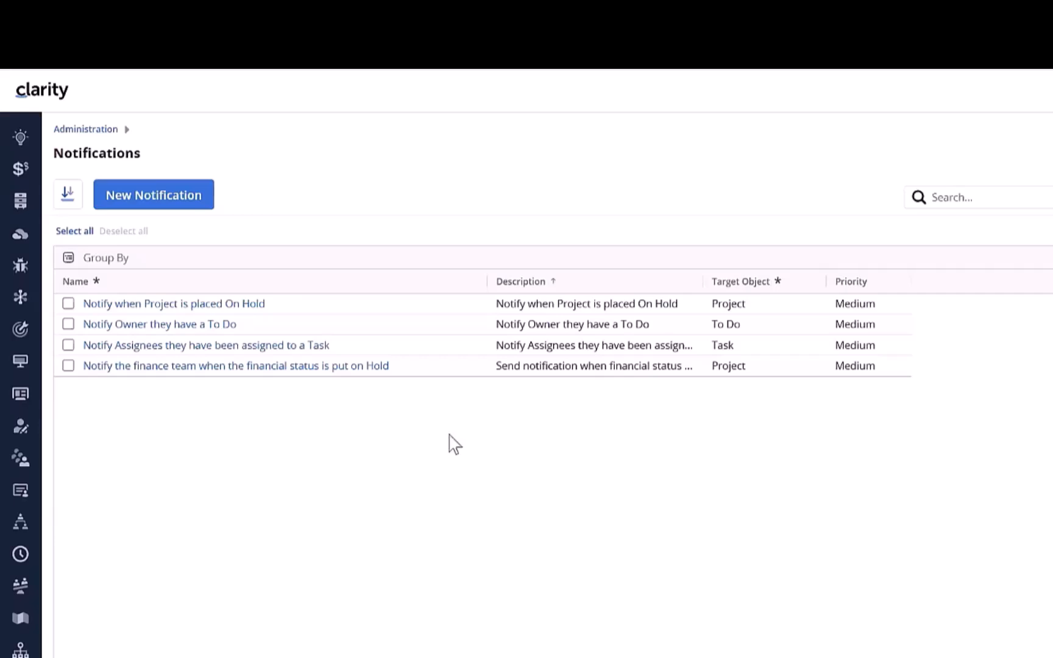
Step: Review the notification for assignees assigned to a task, preview its Complex condition type, and cancel the update
{"action": "left_click", "coordinate": [247, 346]}
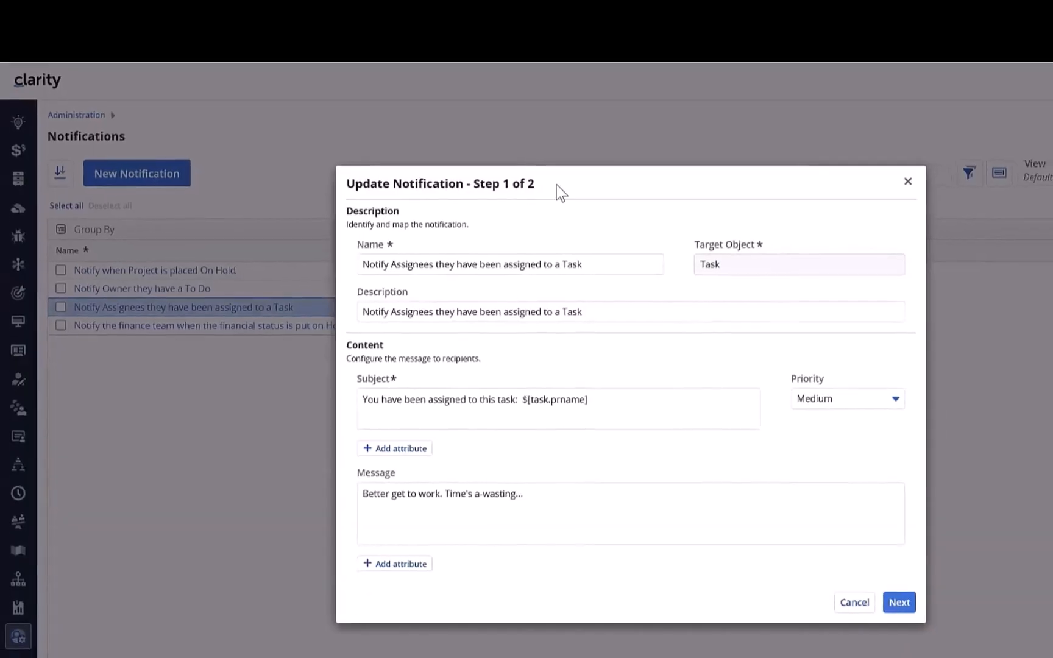
{"action": "left_click", "coordinate": [899, 602]}
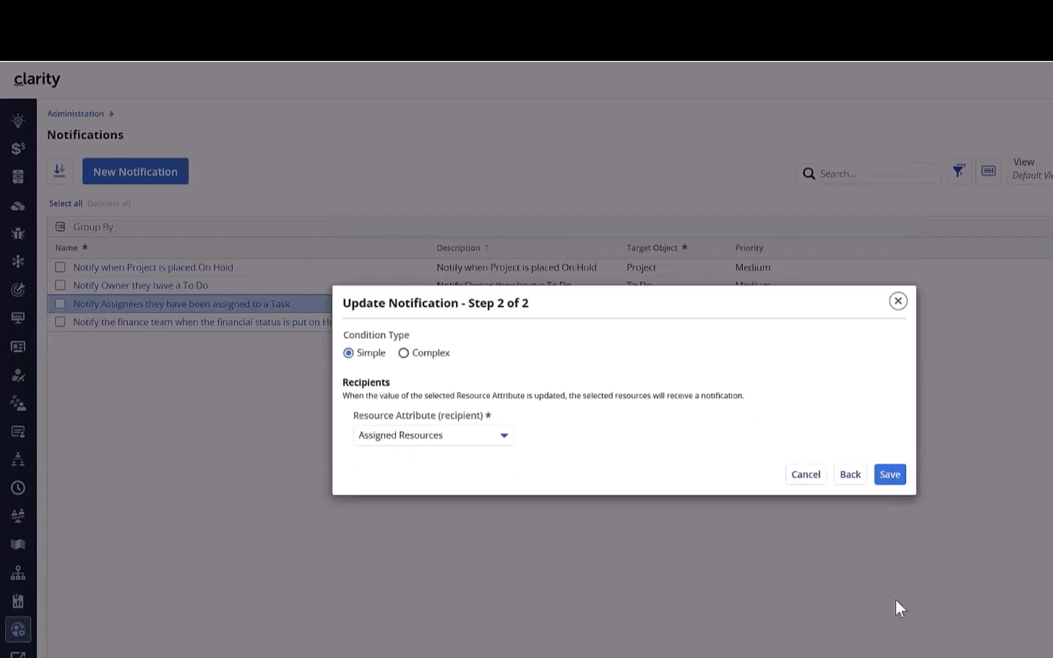
{"action": "left_click", "coordinate": [422, 358]}
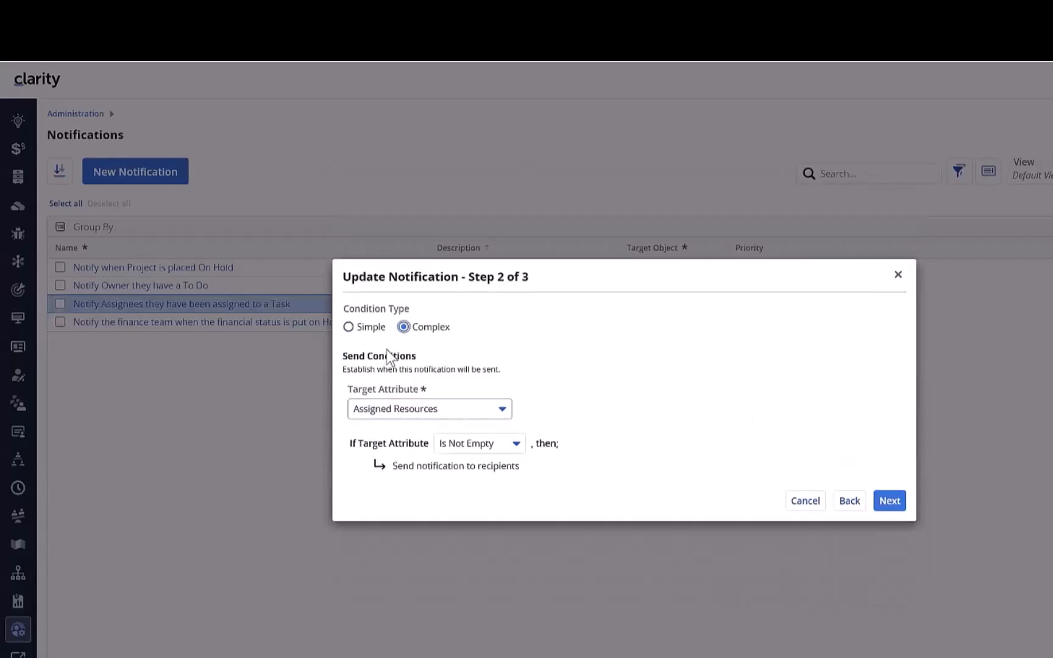
{"action": "left_click", "coordinate": [798, 498]}
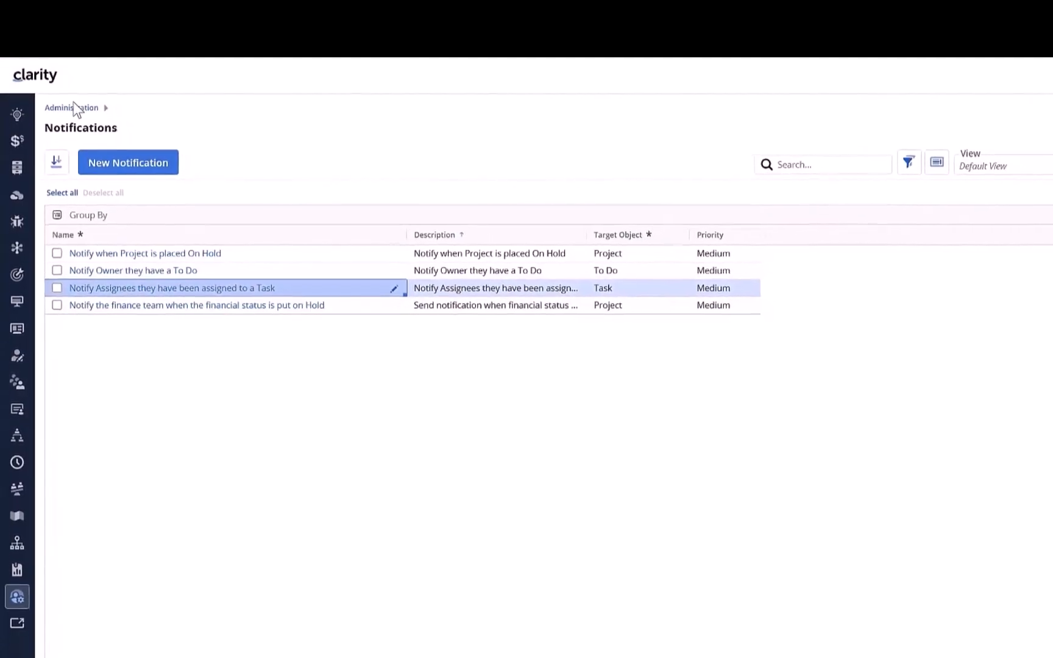
Step: Open the Timesheets page and examine the Timesheet Total, Time Period and Resource conditions of the "Daily hours cannot exceed 24 hours" rule
{"action": "left_click", "coordinate": [78, 112]}
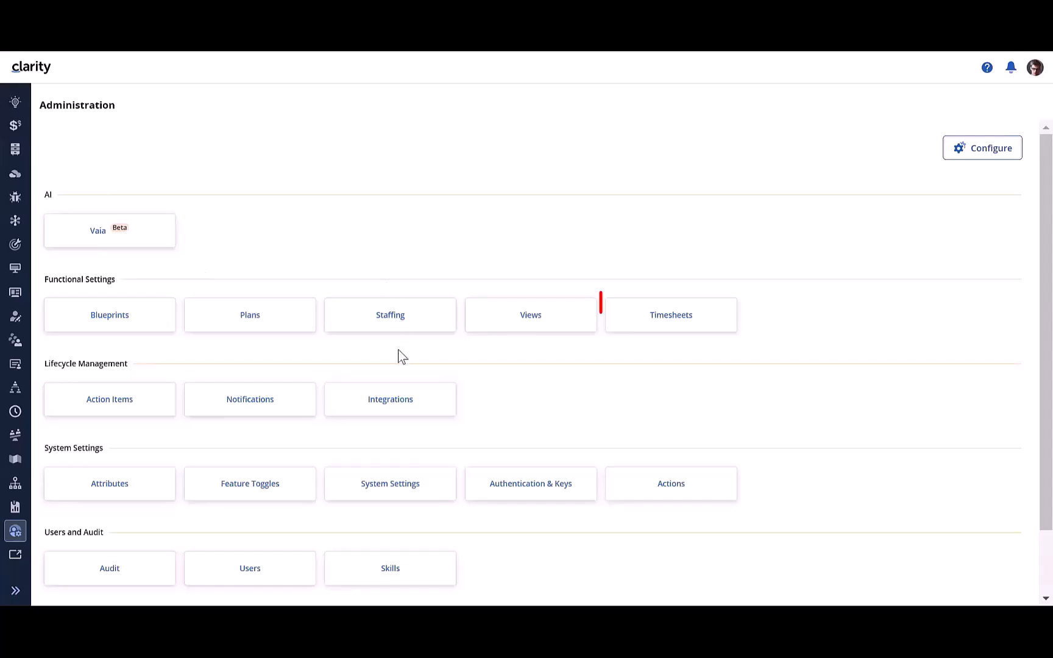
{"action": "left_click", "coordinate": [649, 328]}
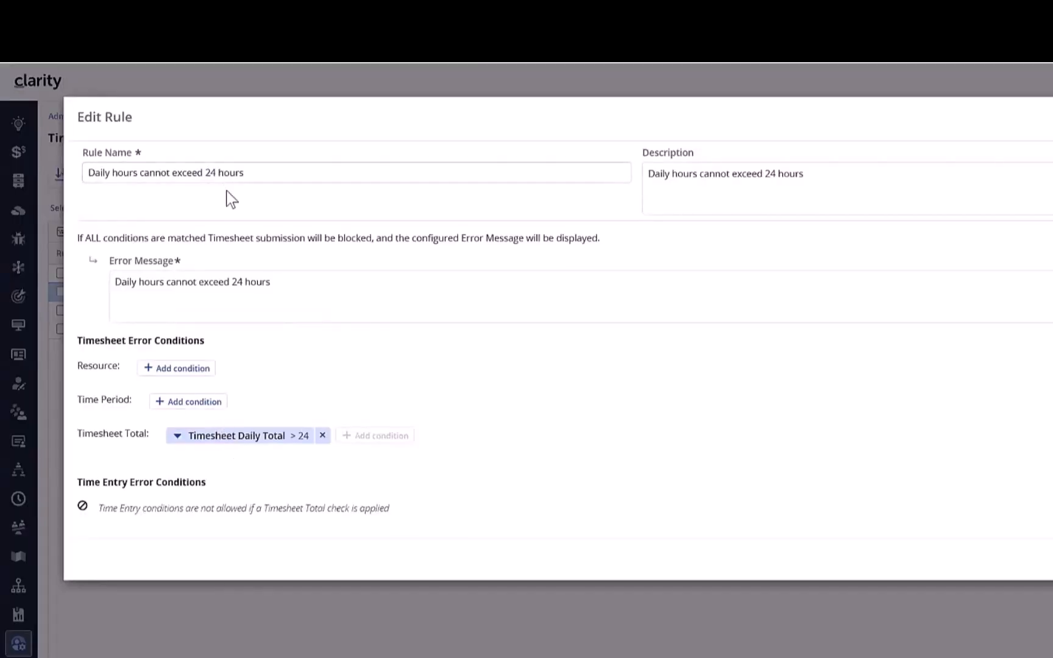
{"action": "left_click", "coordinate": [280, 445]}
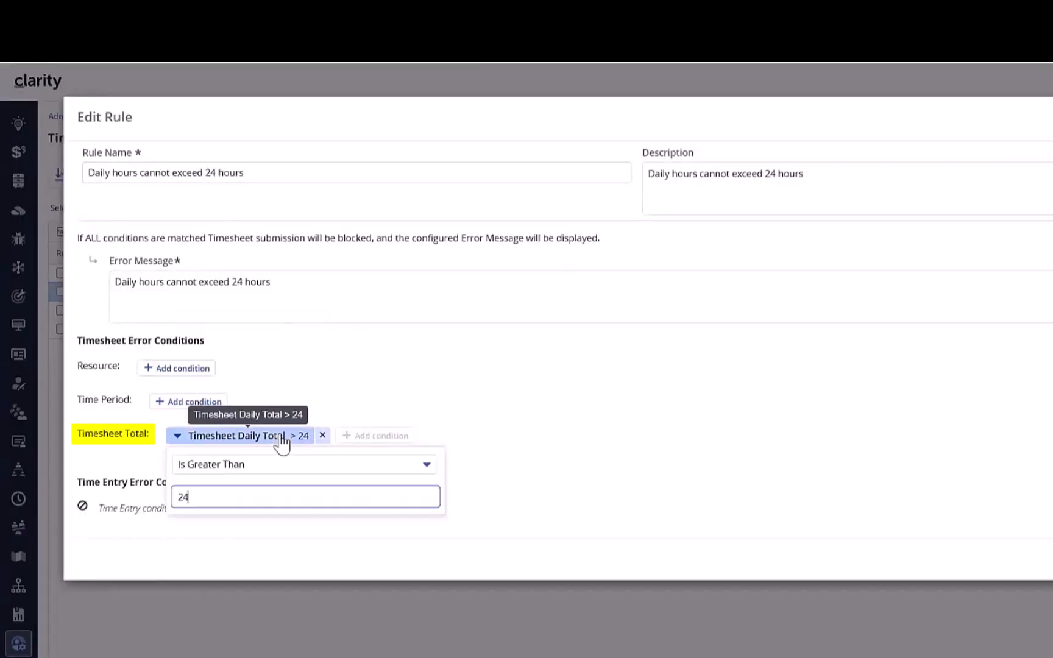
{"action": "left_click", "coordinate": [633, 494]}
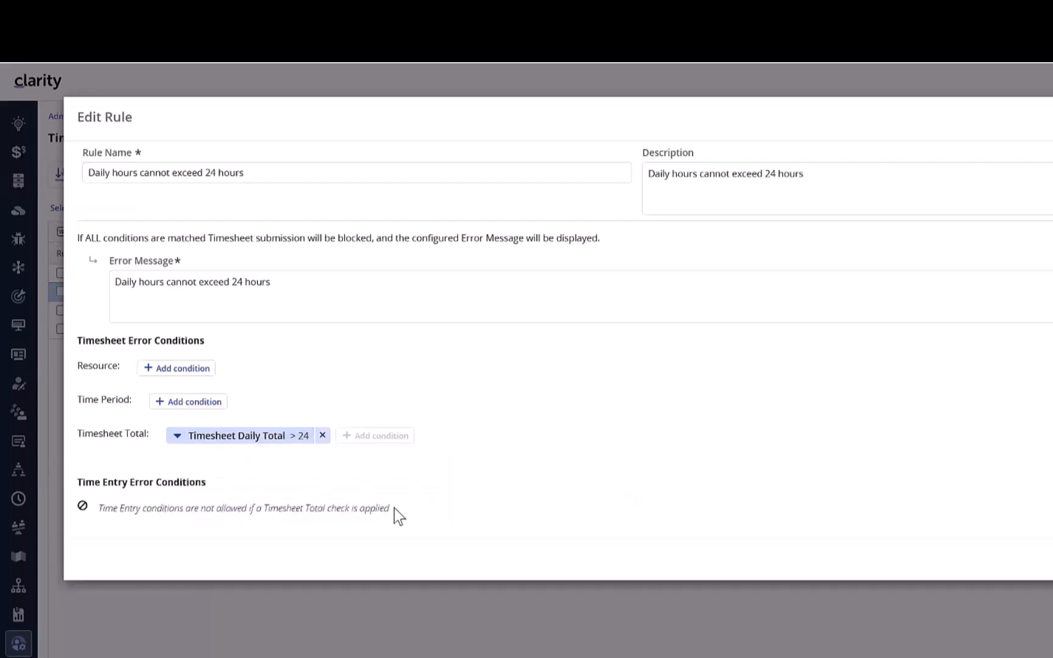
{"action": "left_click", "coordinate": [194, 403]}
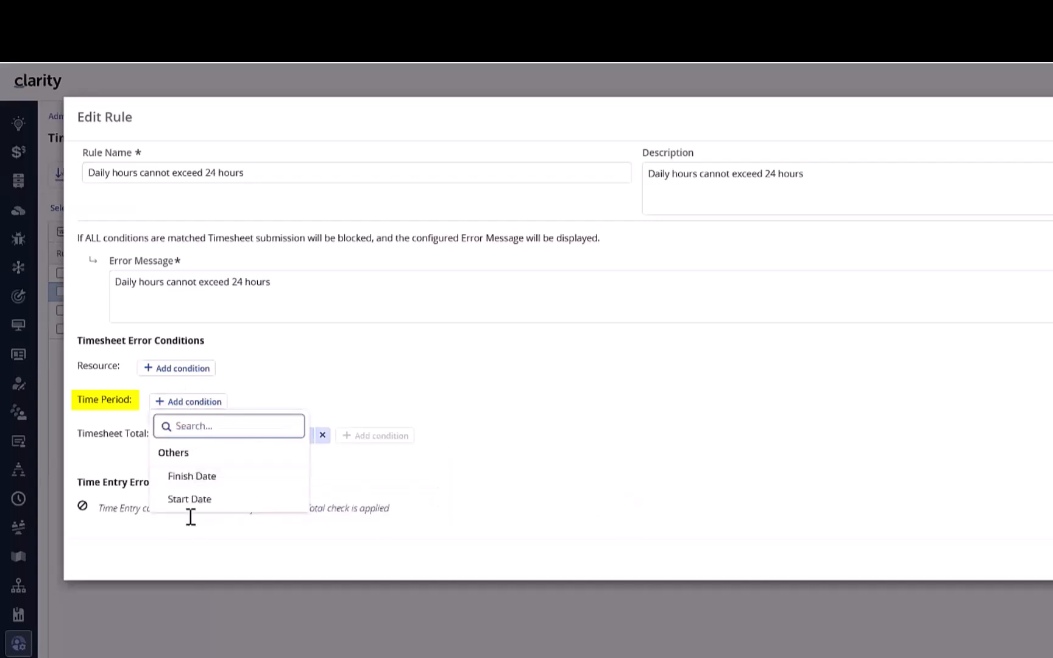
{"action": "left_click", "coordinate": [175, 370]}
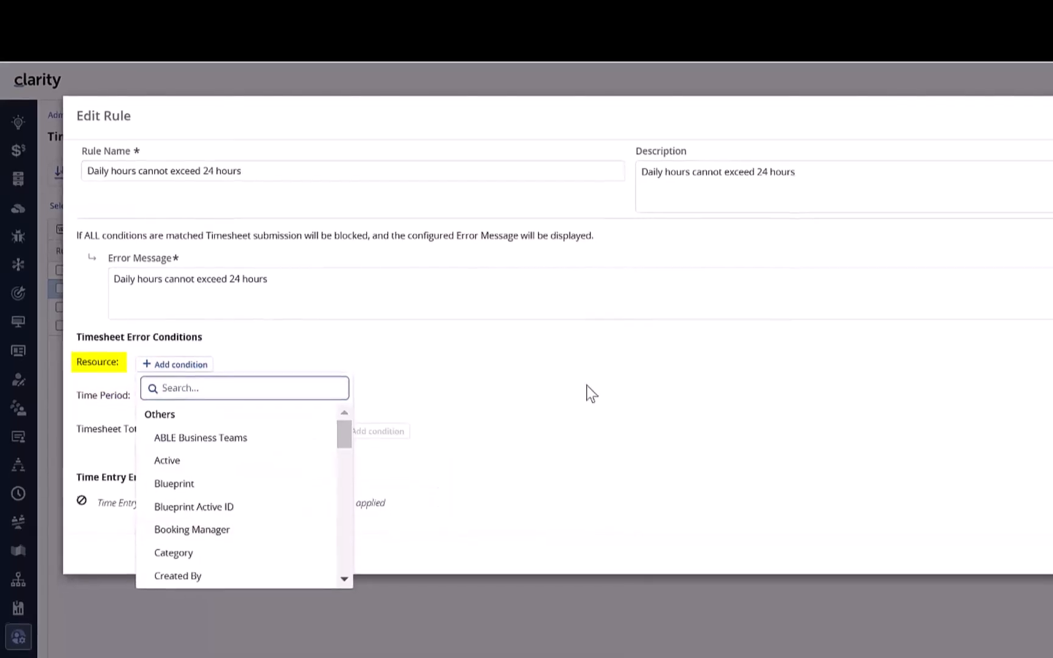
{"action": "left_click", "coordinate": [556, 369]}
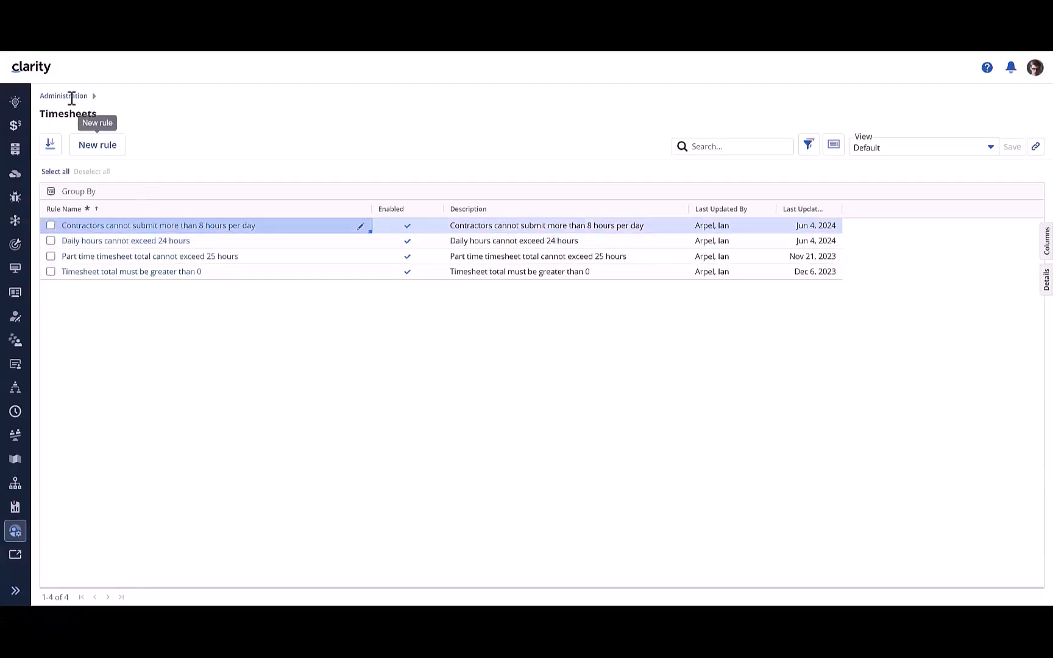
Step: Open the Views page in Administration and group the list of views by Owner
{"action": "left_click", "coordinate": [71, 98]}
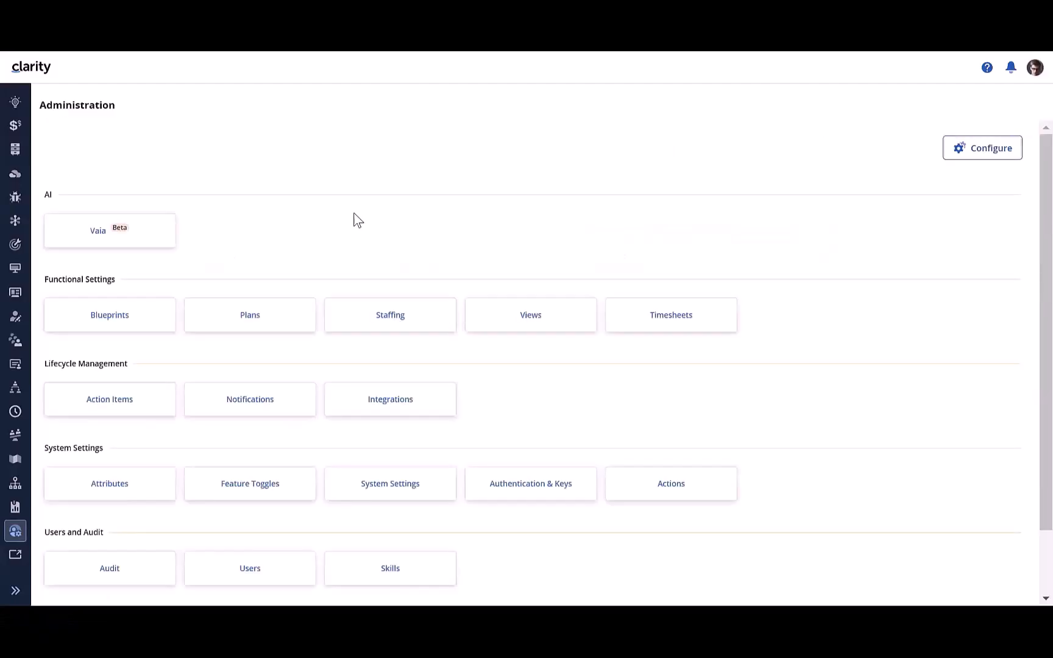
{"action": "left_click", "coordinate": [501, 314]}
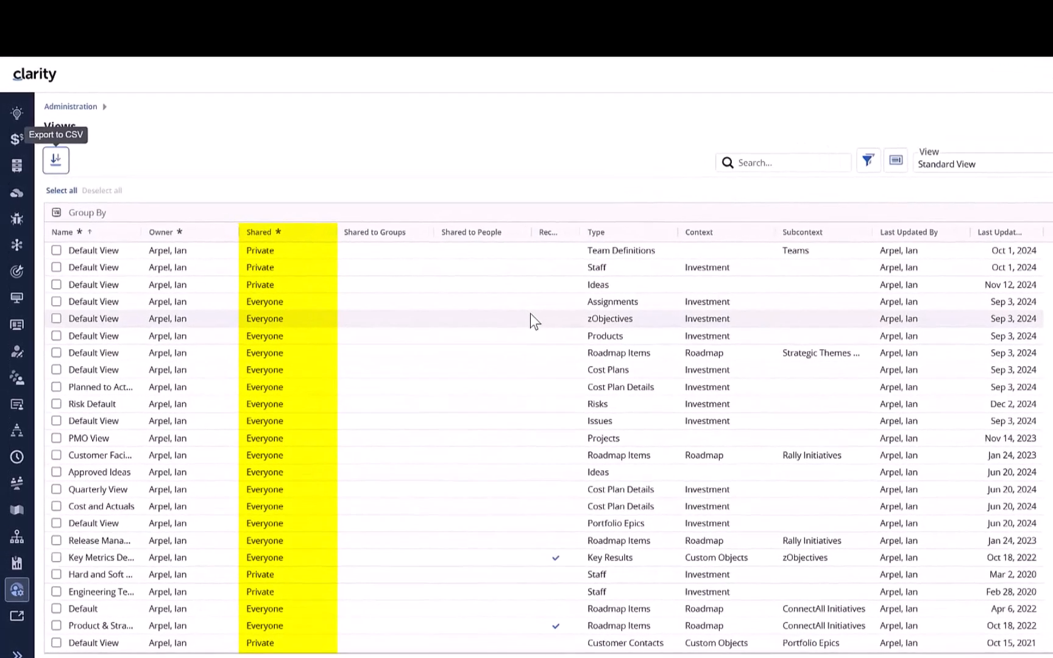
{"action": "left_click", "coordinate": [289, 303]}
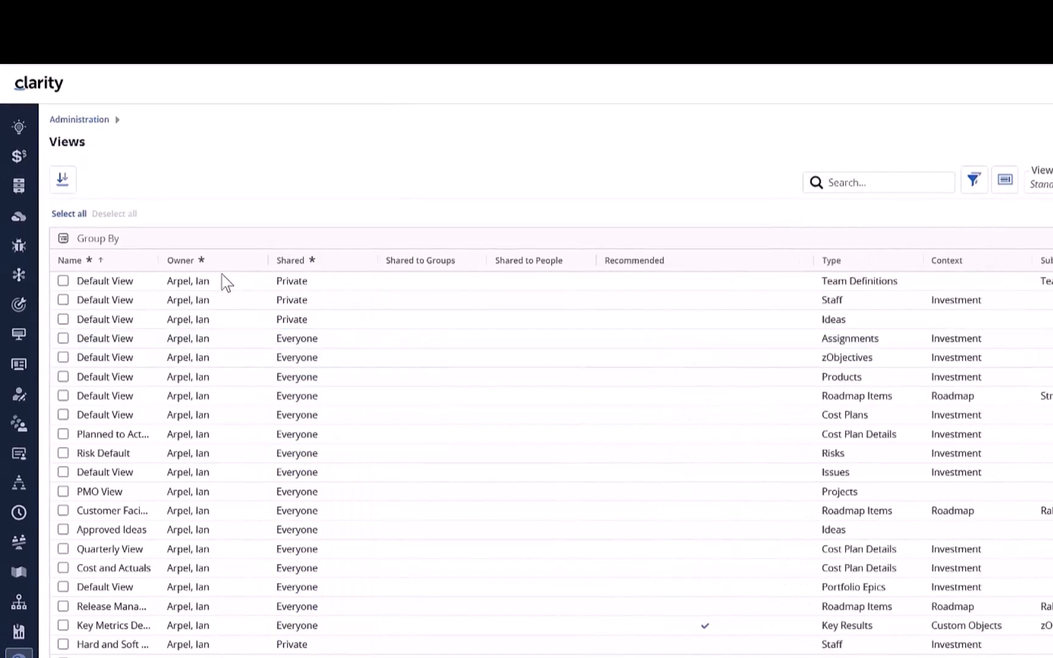
{"action": "left_click_drag", "start_coordinate": [181, 260], "coordinate": [201, 239]}
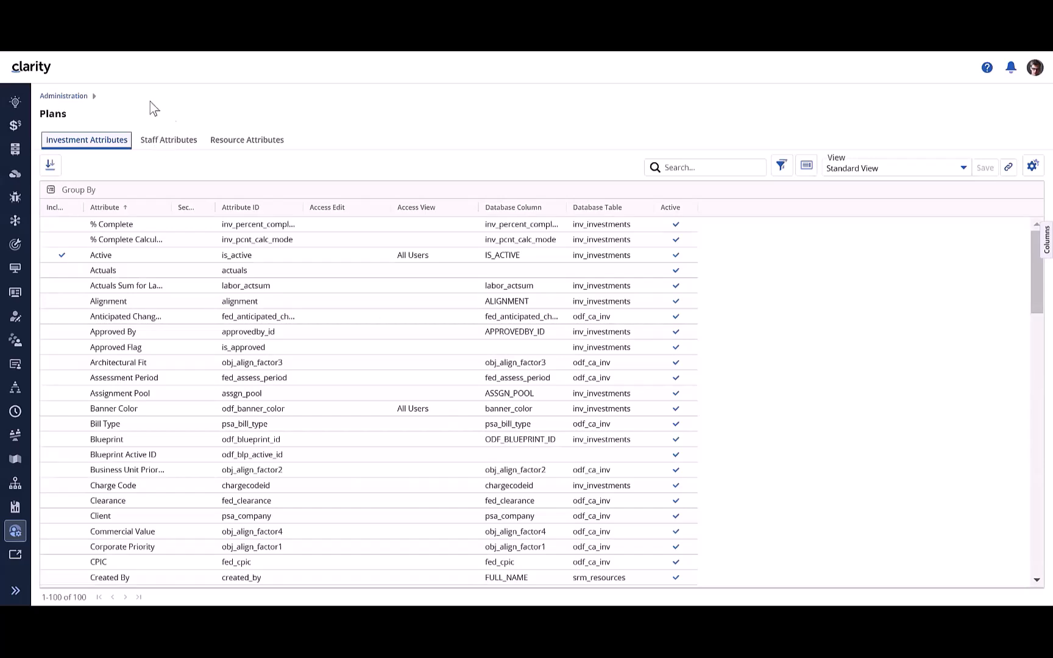
Step: Open the Project - Major blueprint from the Blueprints page in Administration and collapse all its property sections
{"action": "left_click", "coordinate": [71, 100]}
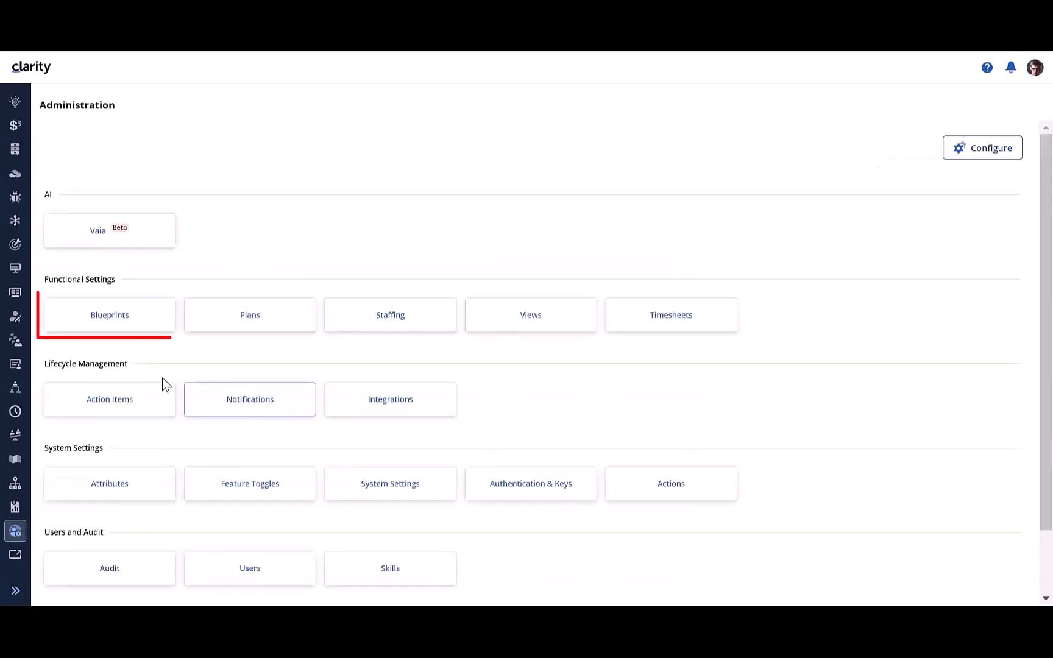
{"action": "left_click", "coordinate": [143, 323]}
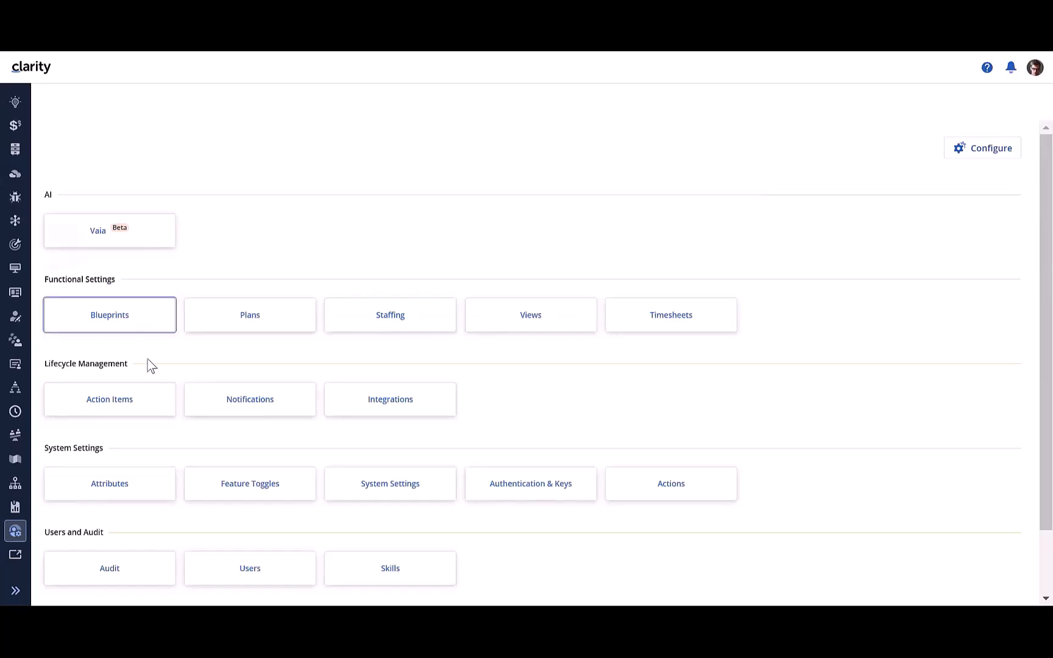
{"action": "scroll", "coordinate": [180, 330], "scroll_direction": "down", "scroll_amount": 10}
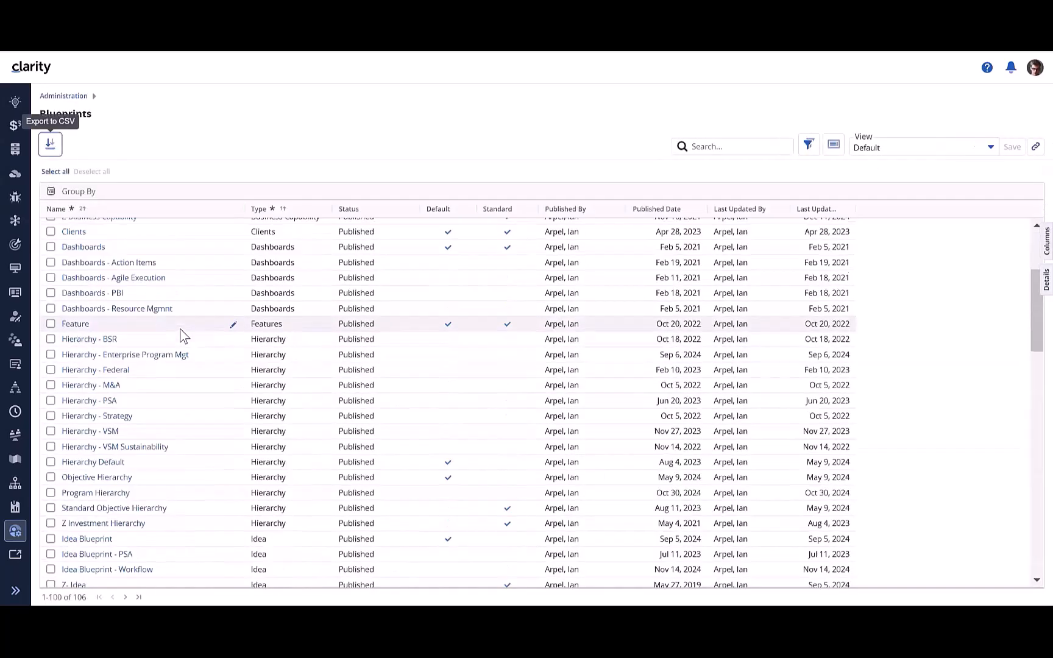
{"action": "scroll", "coordinate": [181, 330], "scroll_direction": "down", "scroll_amount": 12}
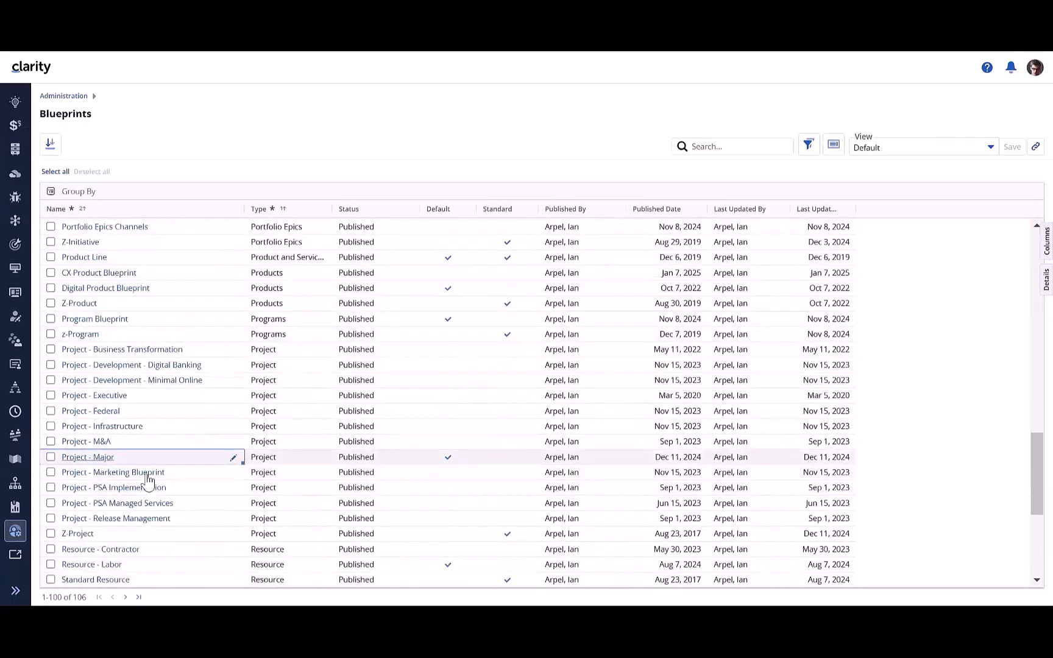
{"action": "left_click", "coordinate": [92, 457]}
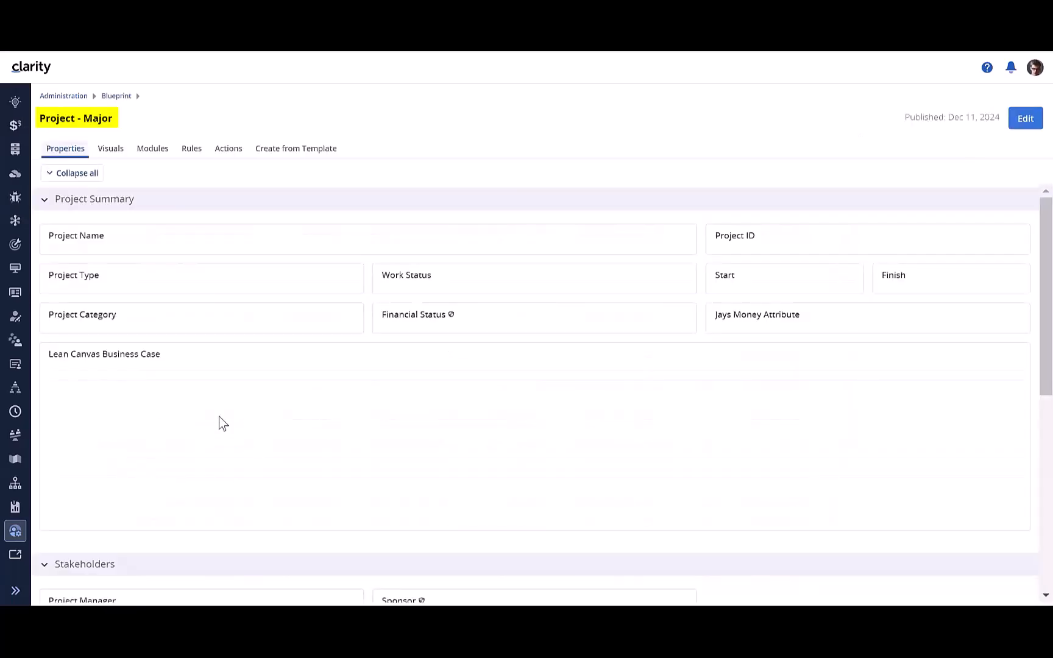
{"action": "left_click", "coordinate": [58, 175]}
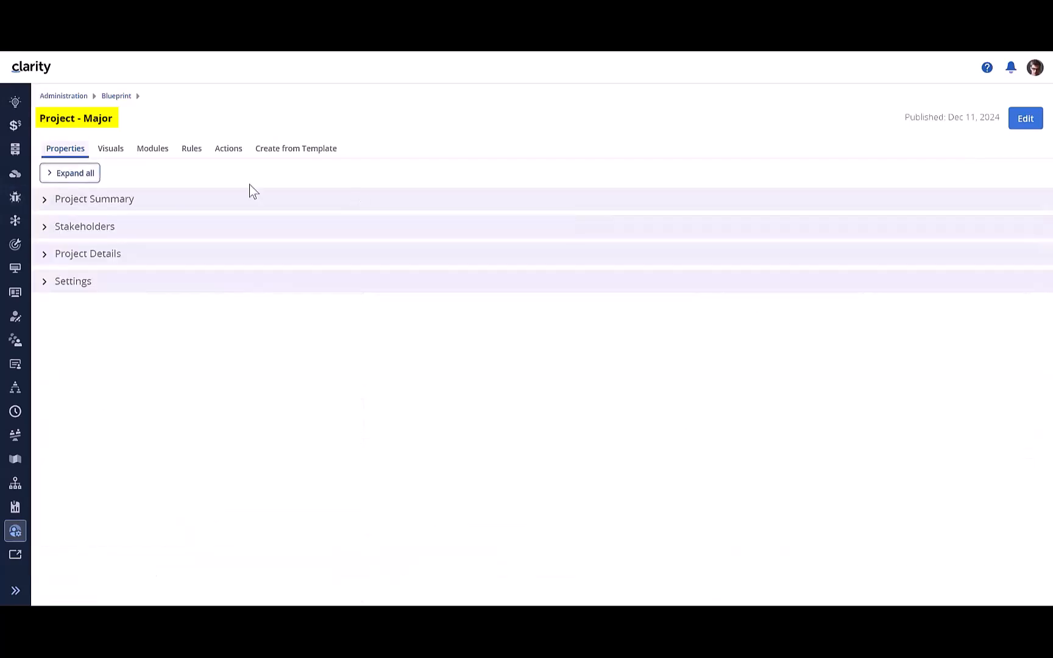
Step: Expand all property sections of the Project - Major blueprint, put it in edit mode and look over its fields
{"action": "left_click", "coordinate": [68, 174]}
{"action": "left_click", "coordinate": [1026, 119]}
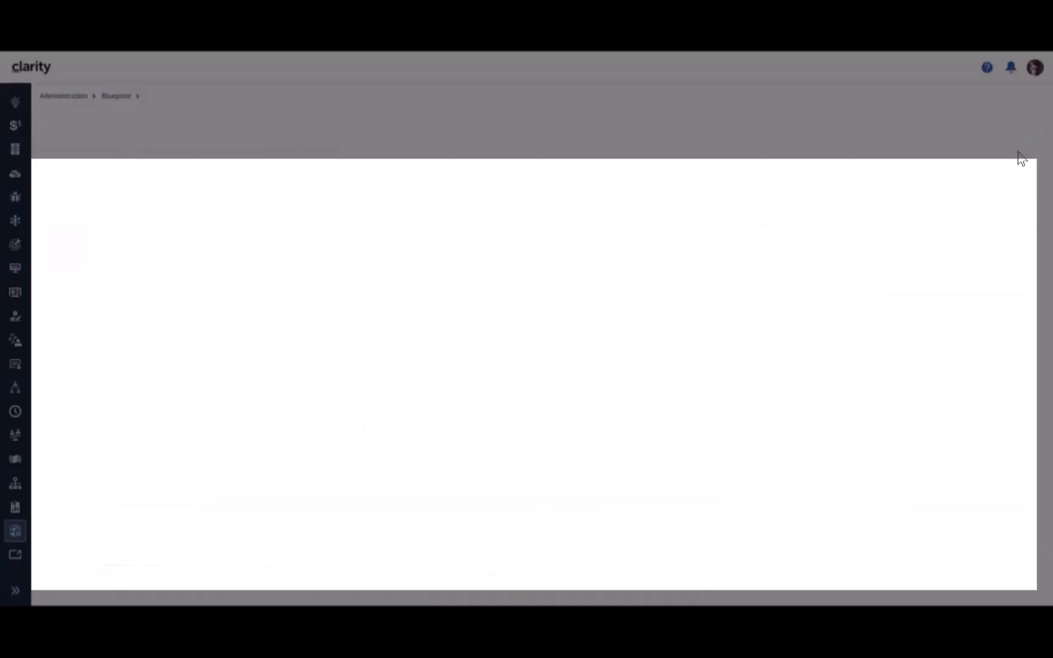
{"action": "left_click_drag", "start_coordinate": [119, 116], "coordinate": [45, 118]}
{"action": "scroll", "coordinate": [515, 298], "scroll_direction": "down", "scroll_amount": 7}
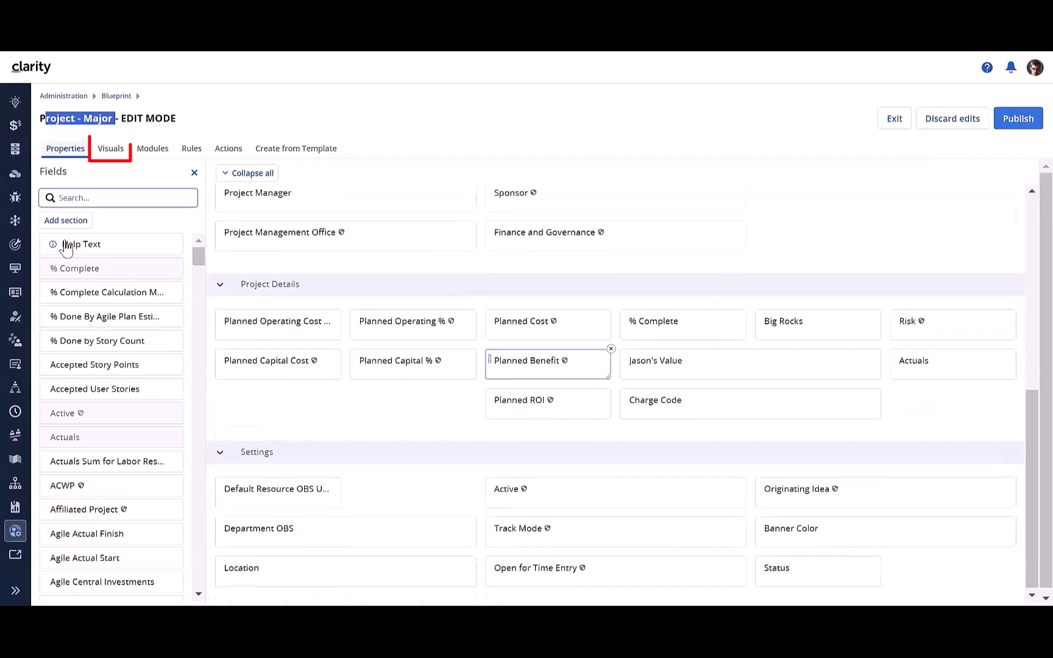
{"action": "scroll", "coordinate": [369, 321], "scroll_direction": "up", "scroll_amount": 4}
Step: Examine the blueprint's visuals, modules, Risks module configuration and rules, and publish the blueprint
{"action": "left_click", "coordinate": [111, 148]}
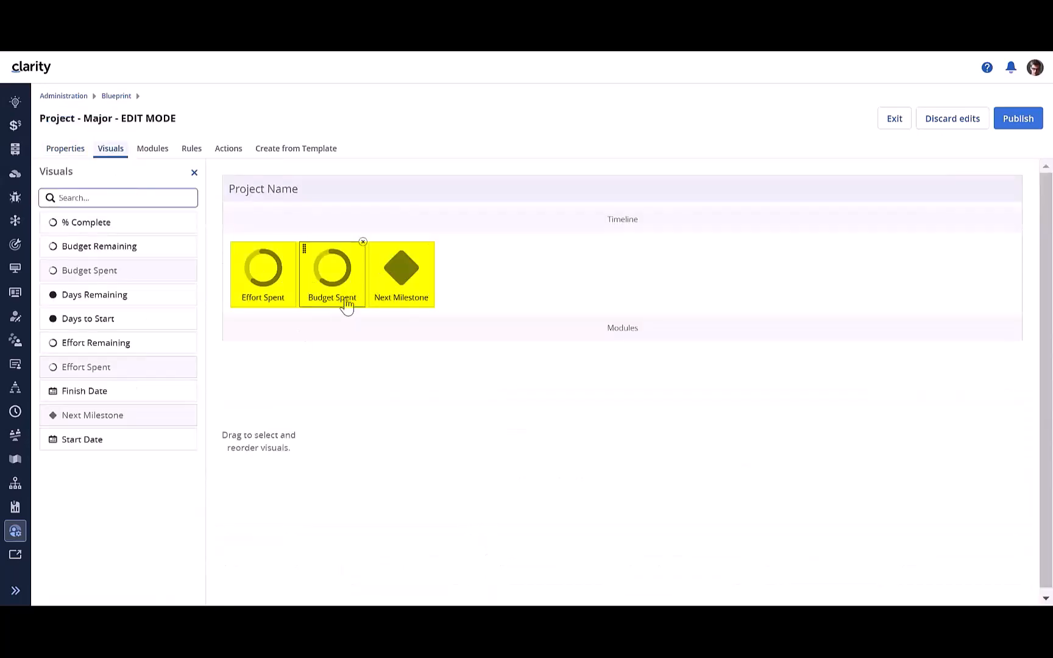
{"action": "left_click", "coordinate": [157, 150]}
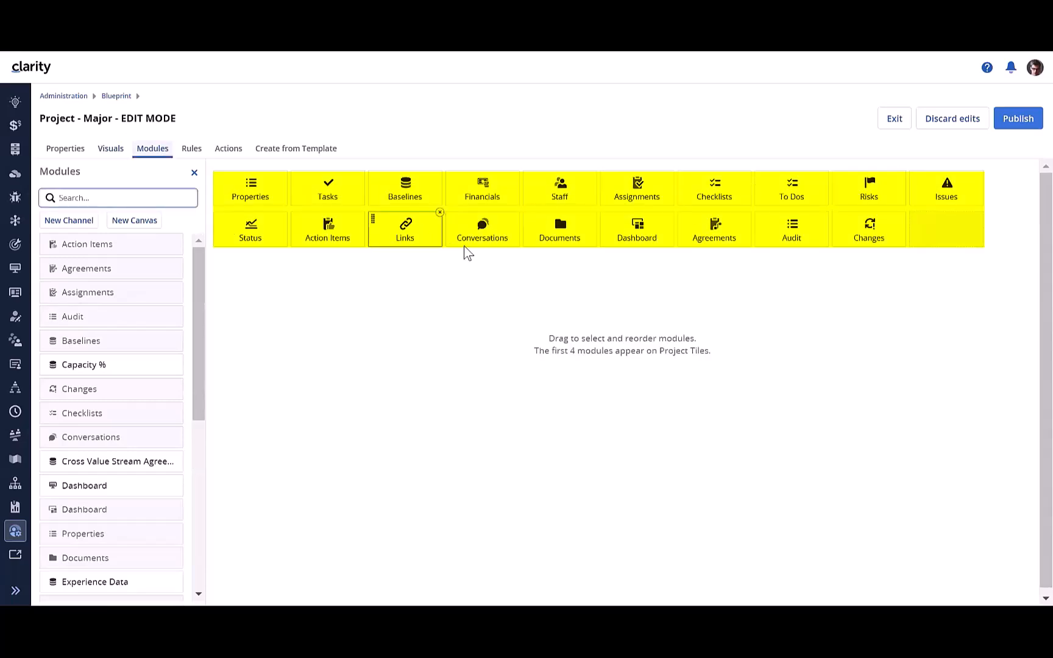
{"action": "left_click", "coordinate": [864, 192]}
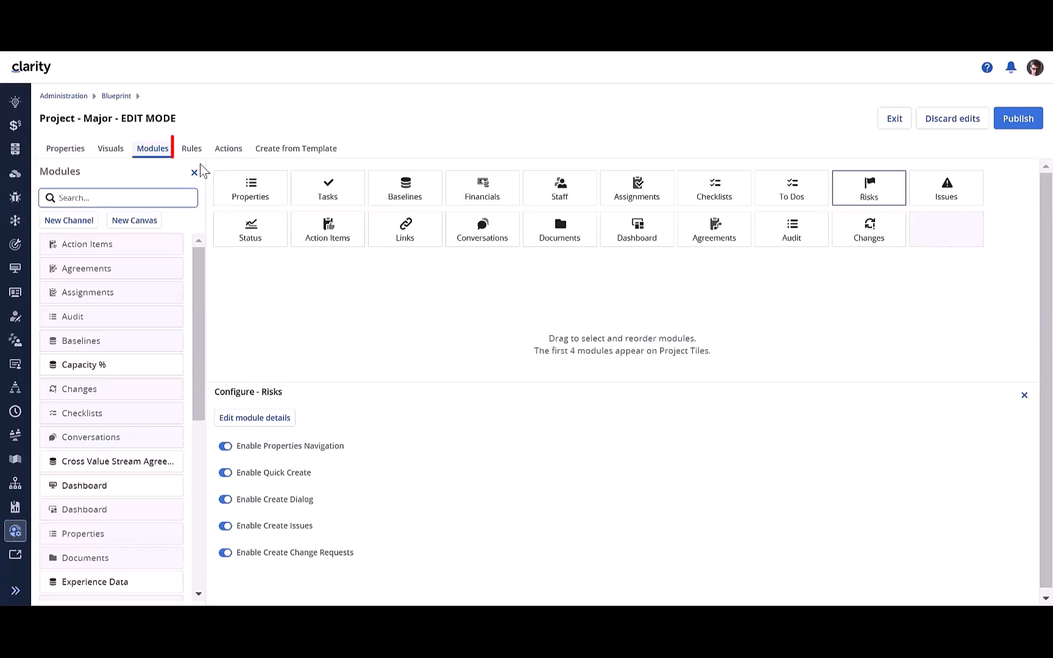
{"action": "left_click", "coordinate": [195, 153]}
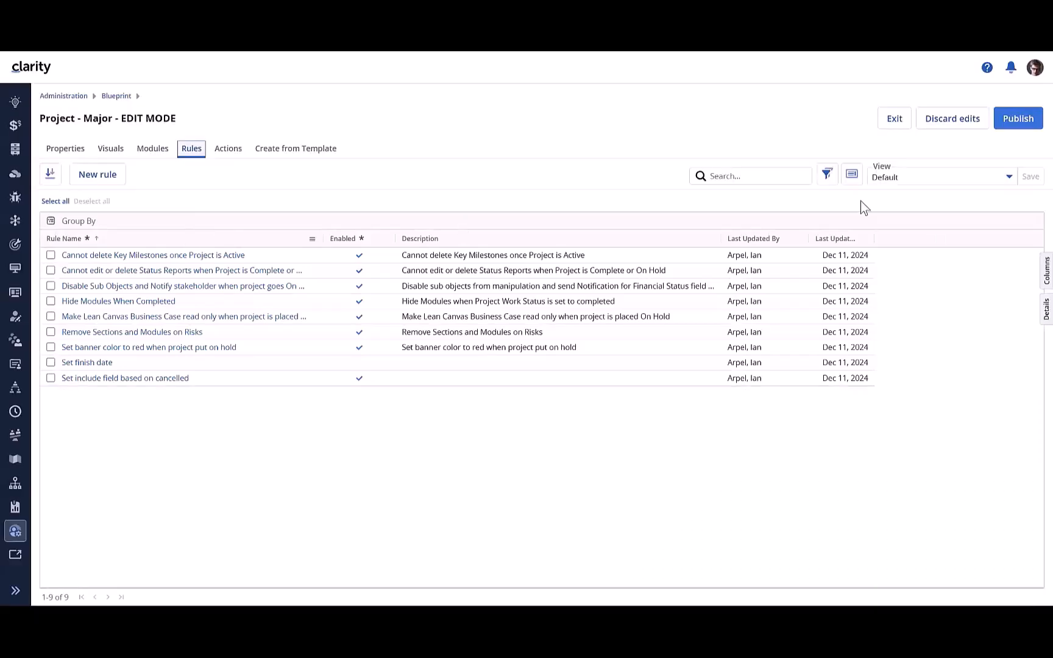
{"action": "left_click", "coordinate": [1019, 125]}
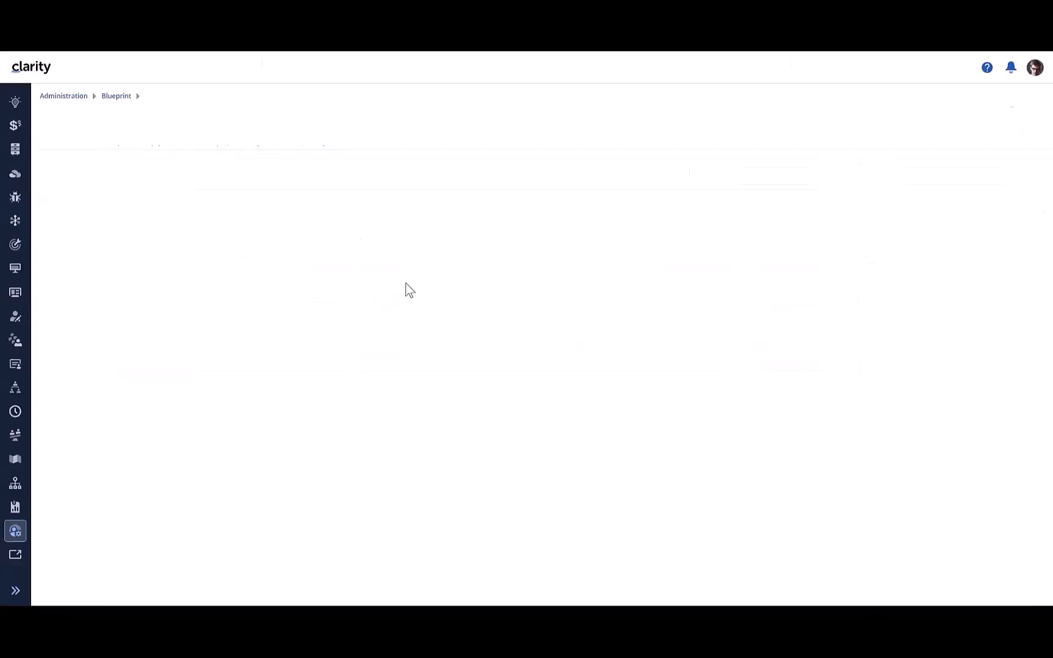
Step: Return to the Blueprints page through Administration and open the Idea Blueprint - Workflow blueprint
{"action": "left_click", "coordinate": [78, 96]}
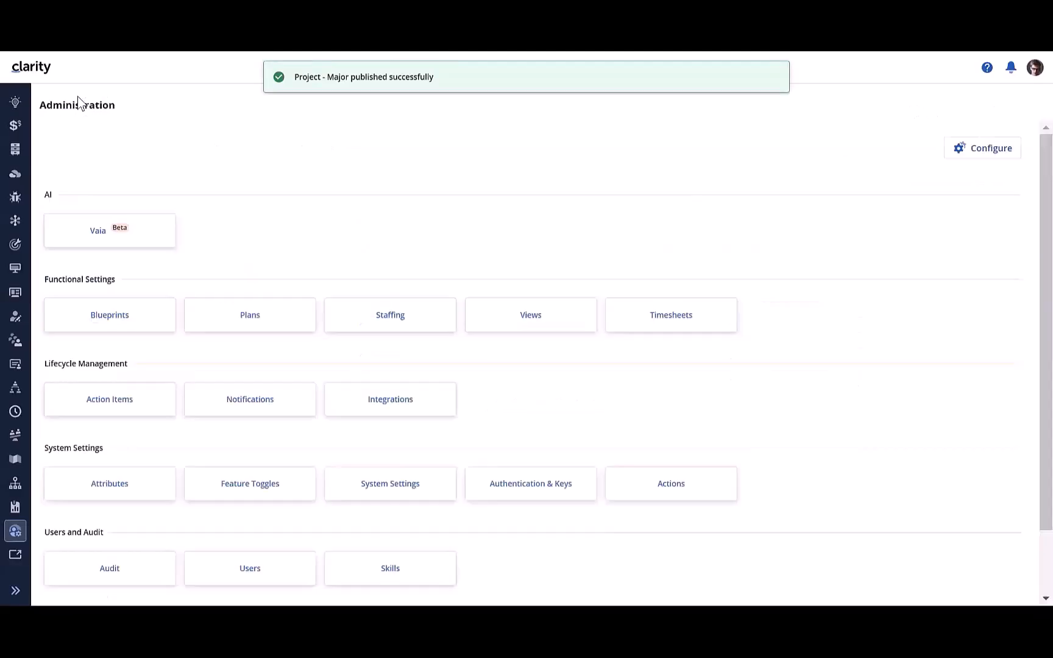
{"action": "left_click", "coordinate": [138, 318]}
{"action": "scroll", "coordinate": [152, 463], "scroll_direction": "down", "scroll_amount": 5}
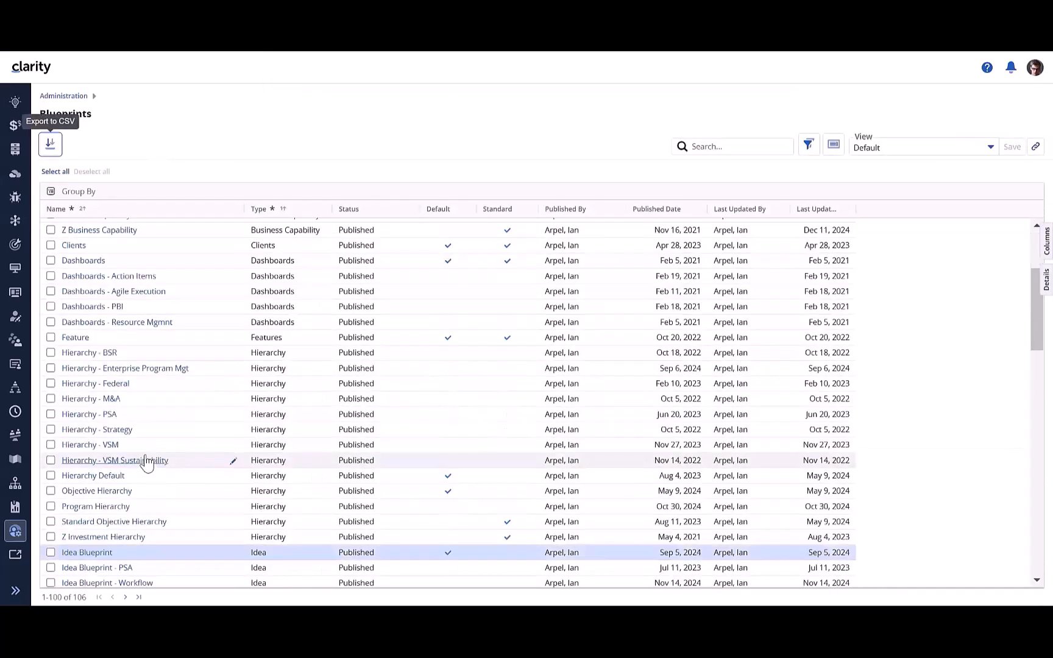
{"action": "left_click", "coordinate": [166, 506]}
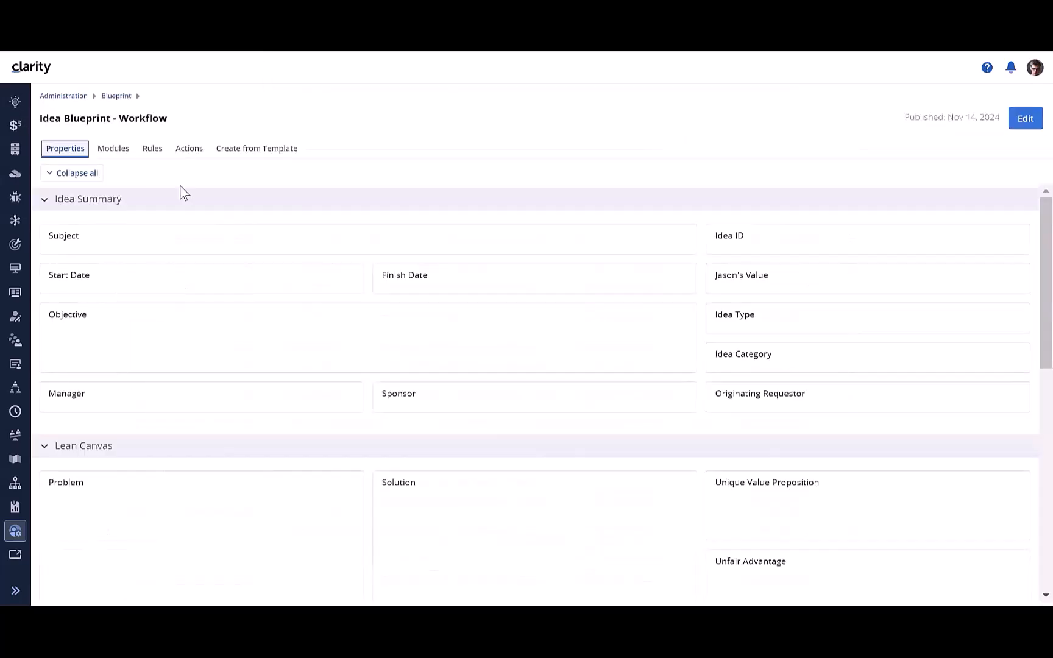
Step: Examine the rights granted and revoked by the rule "Multi Select Provide Instance Rights for Sponsor identified on the Idea", and close it
{"action": "left_click", "coordinate": [158, 152]}
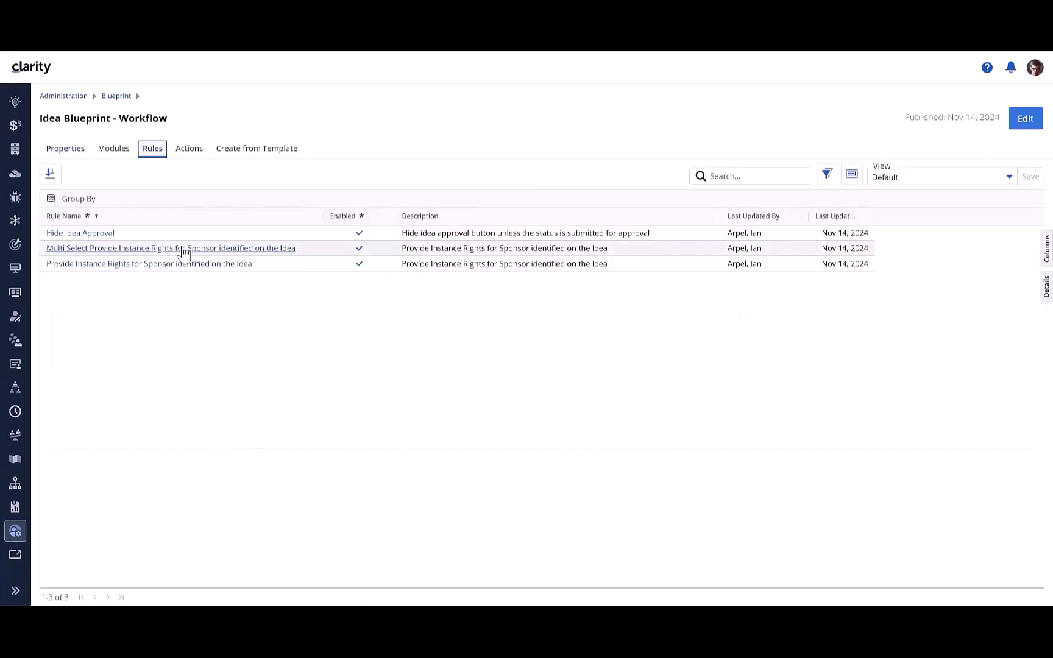
{"action": "left_click", "coordinate": [189, 250]}
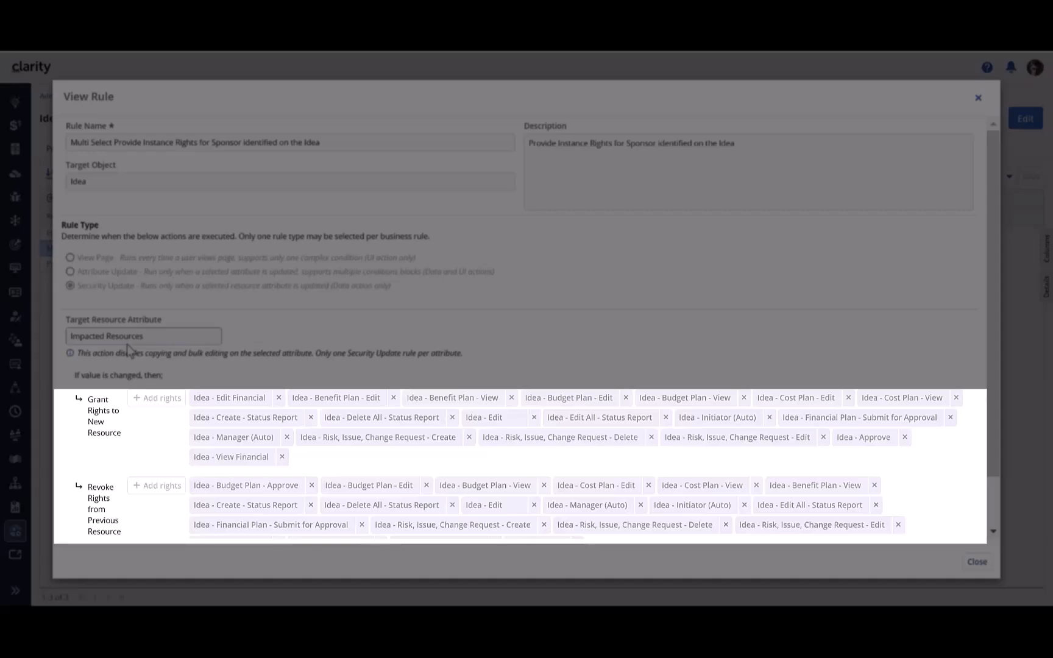
{"action": "scroll", "coordinate": [101, 477], "scroll_direction": "down", "scroll_amount": 1}
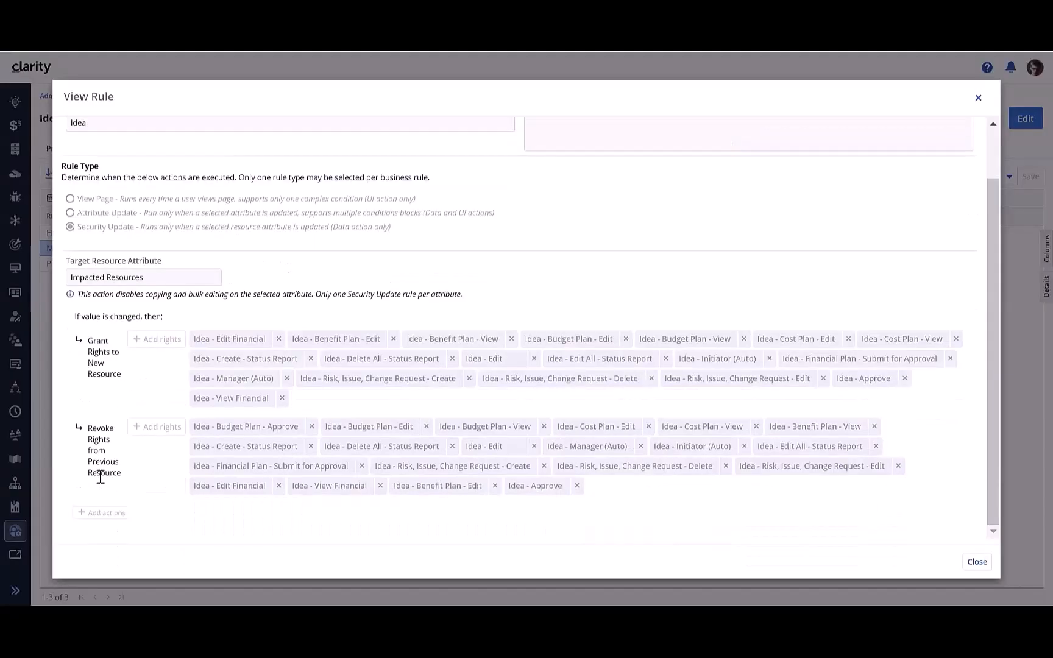
{"action": "left_click", "coordinate": [979, 100]}
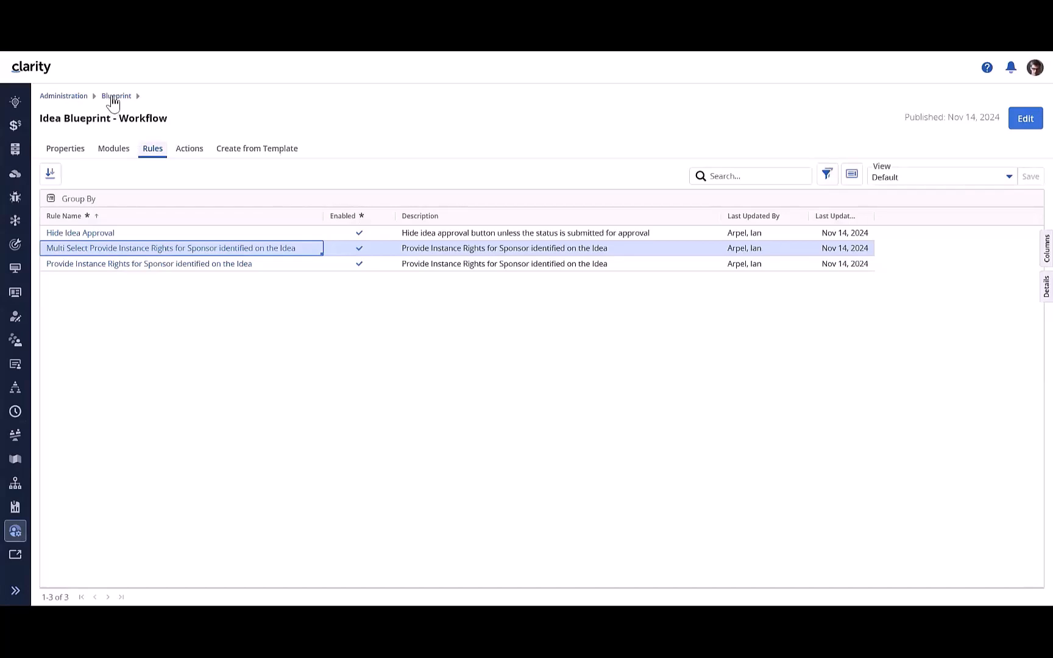
Step: Return to Administration, open the Vaia page and view its list of AI models
{"action": "left_click", "coordinate": [114, 96]}
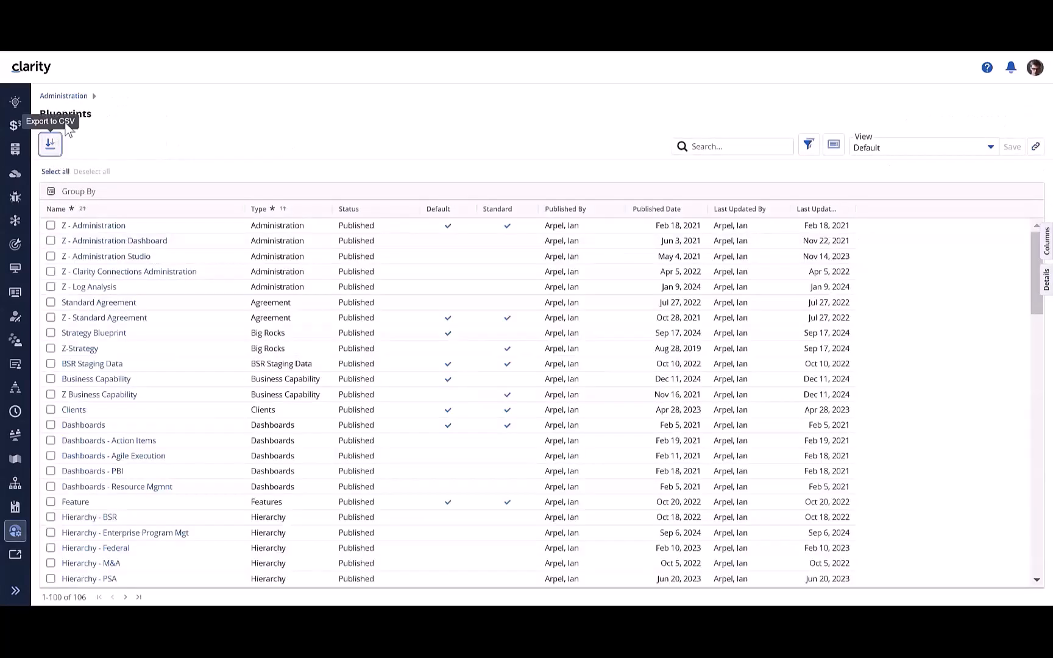
{"action": "left_click", "coordinate": [68, 94]}
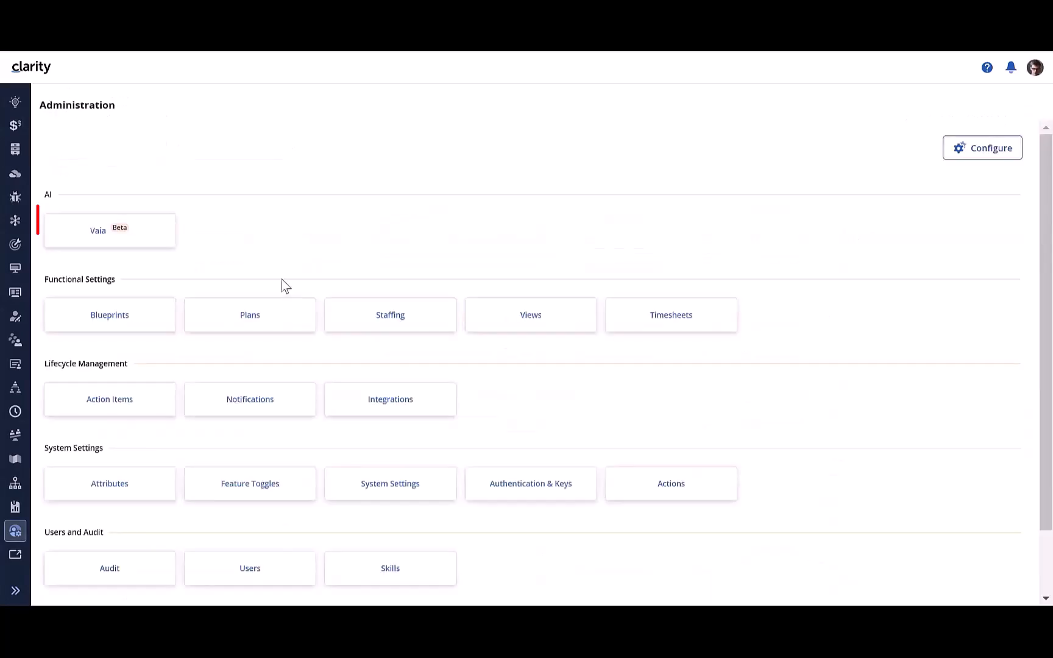
{"action": "left_click", "coordinate": [95, 238]}
{"action": "left_click", "coordinate": [112, 139]}
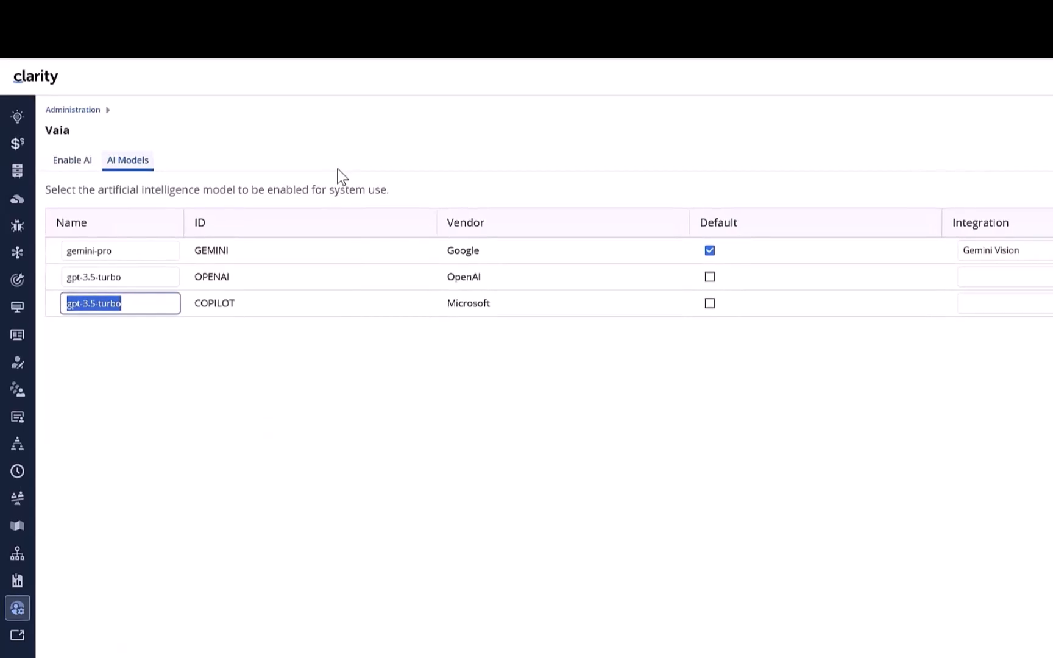
Step: Show Vaia's Enable AI list and widen its columns to make the attributes and action modes fully readable
{"action": "left_click", "coordinate": [72, 161]}
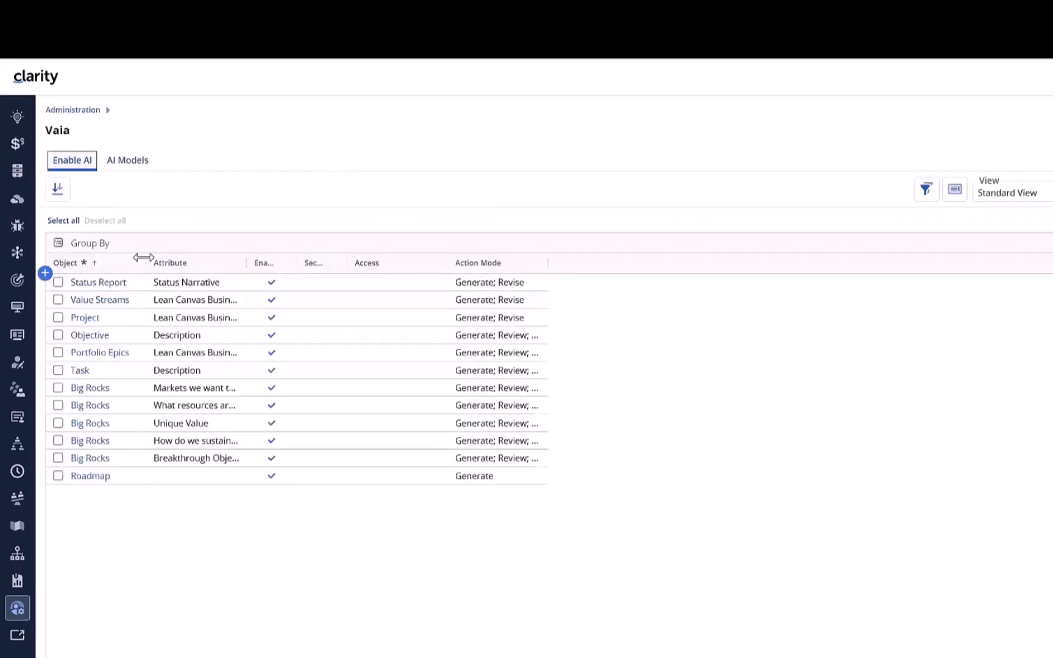
{"action": "left_click_drag", "start_coordinate": [143, 257], "coordinate": [212, 278]}
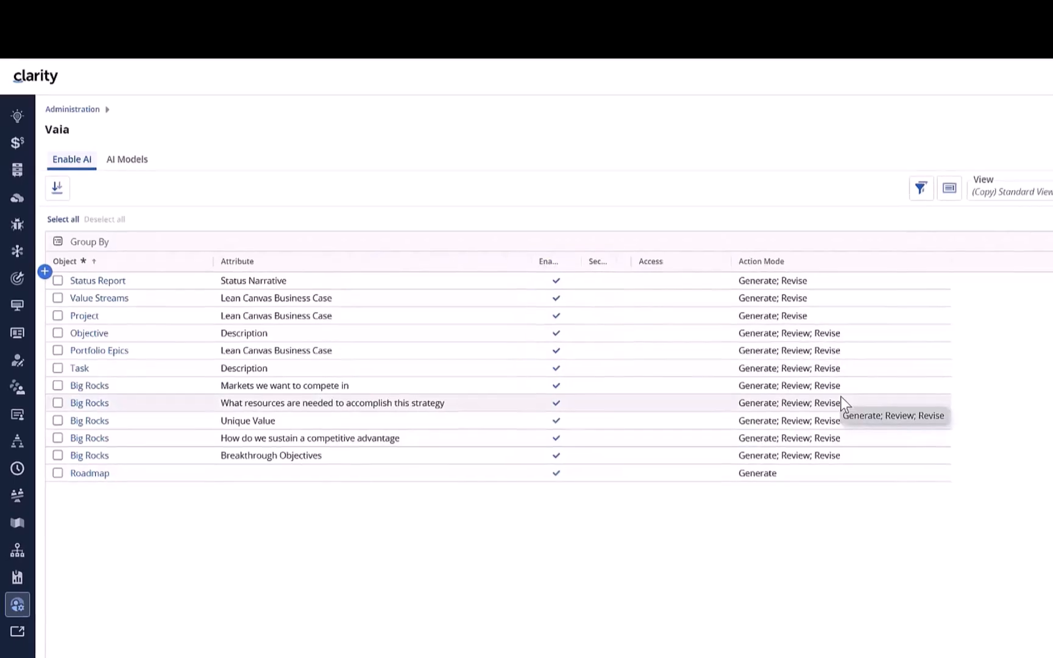
Step: Open the Objectives page from its navigation link and open the Enhance Customer Experience objective
{"action": "right_click", "coordinate": [16, 259]}
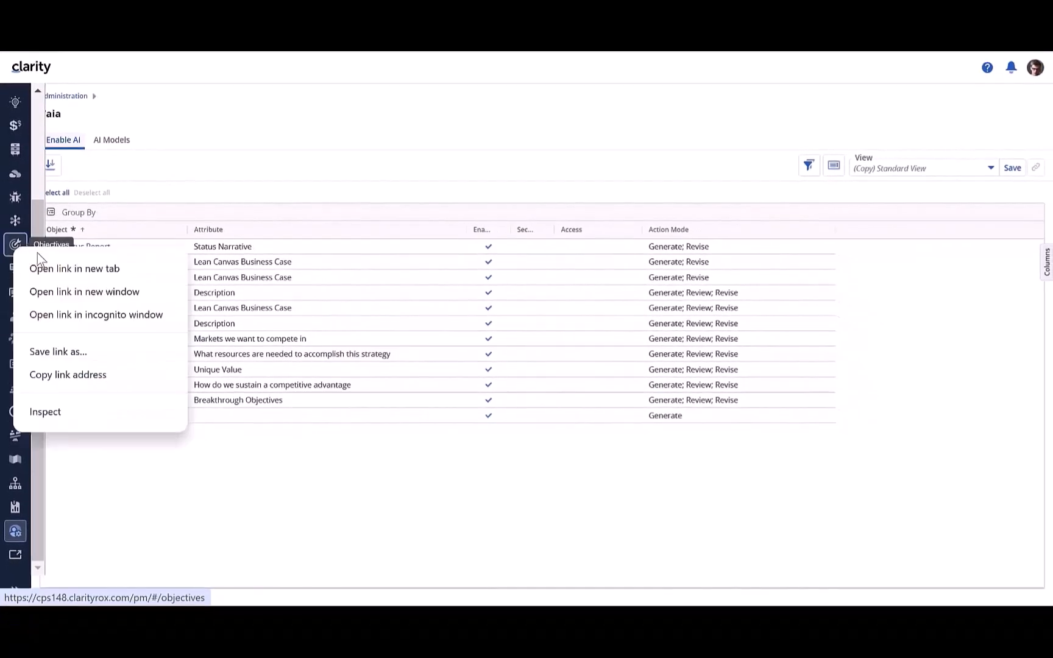
{"action": "left_click", "coordinate": [80, 283]}
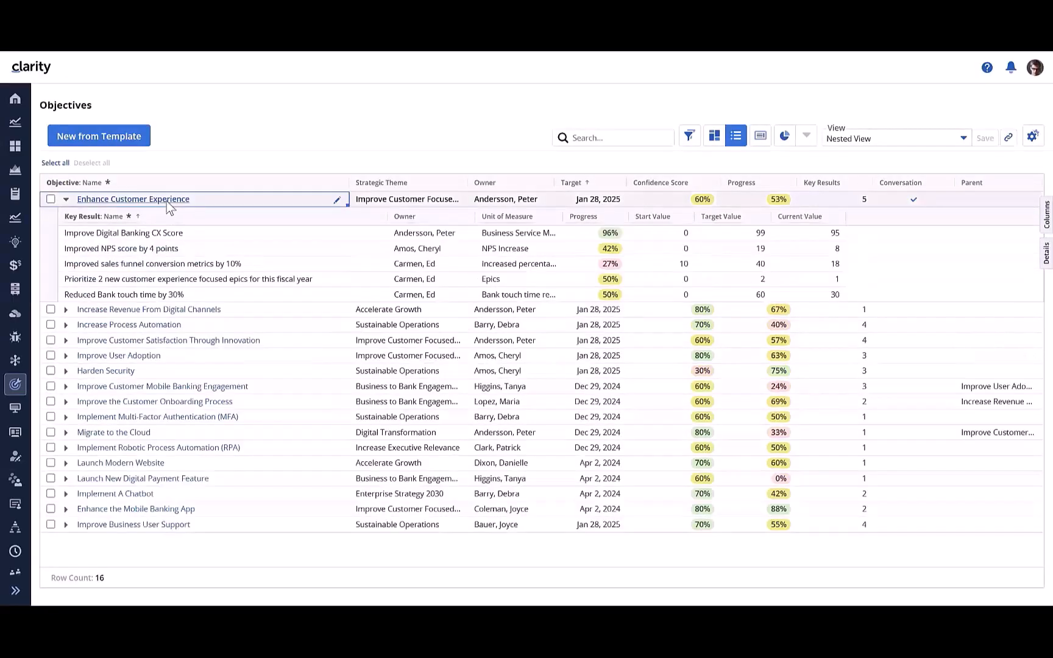
{"action": "left_click", "coordinate": [166, 201]}
Step: Run the AI content review on the objective's Description and refresh the review
{"action": "left_click", "coordinate": [116, 321]}
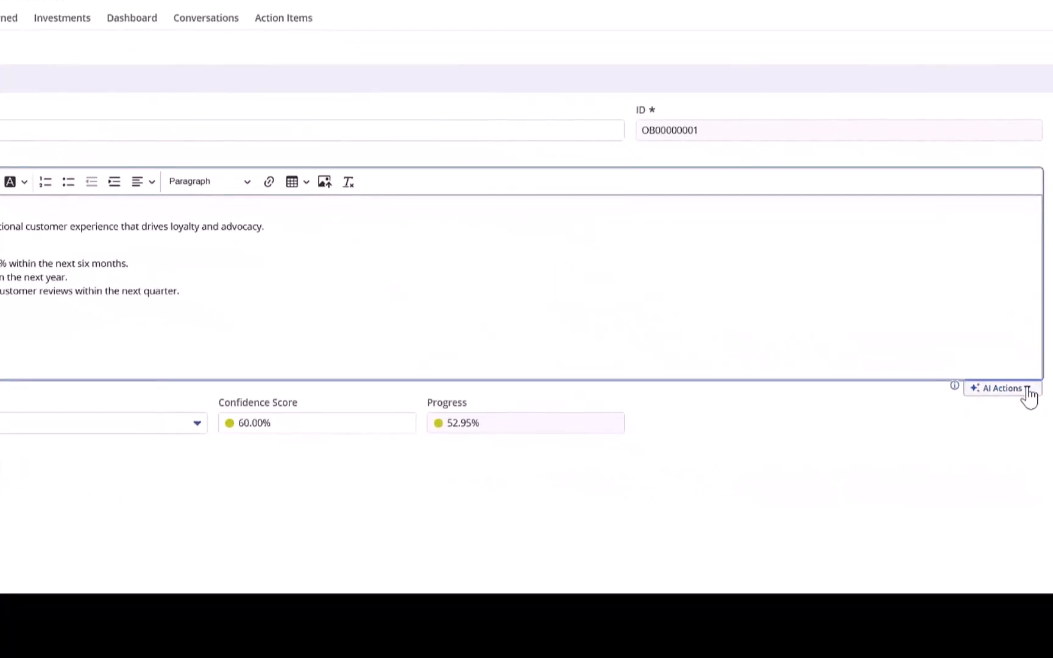
{"action": "left_click", "coordinate": [1027, 394]}
{"action": "left_click", "coordinate": [958, 413]}
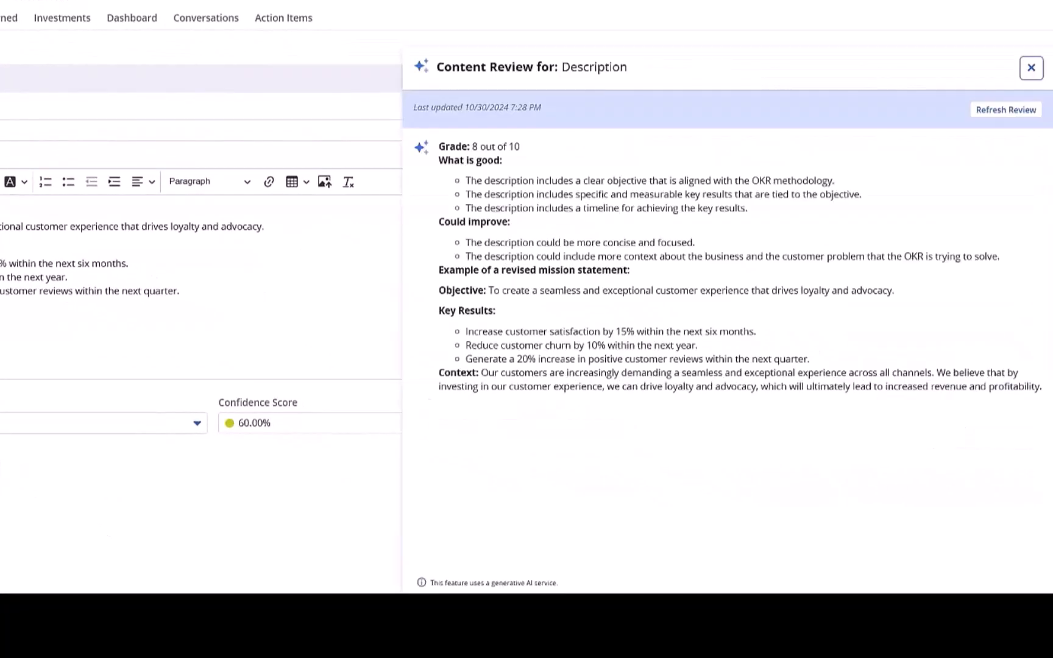
{"action": "left_click", "coordinate": [1007, 110]}
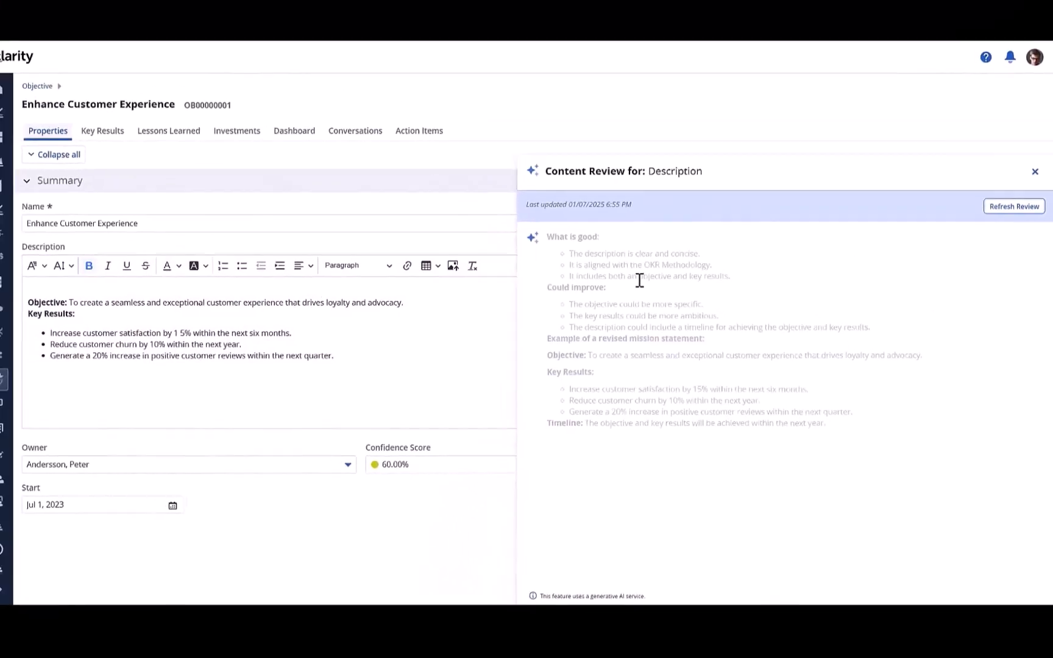